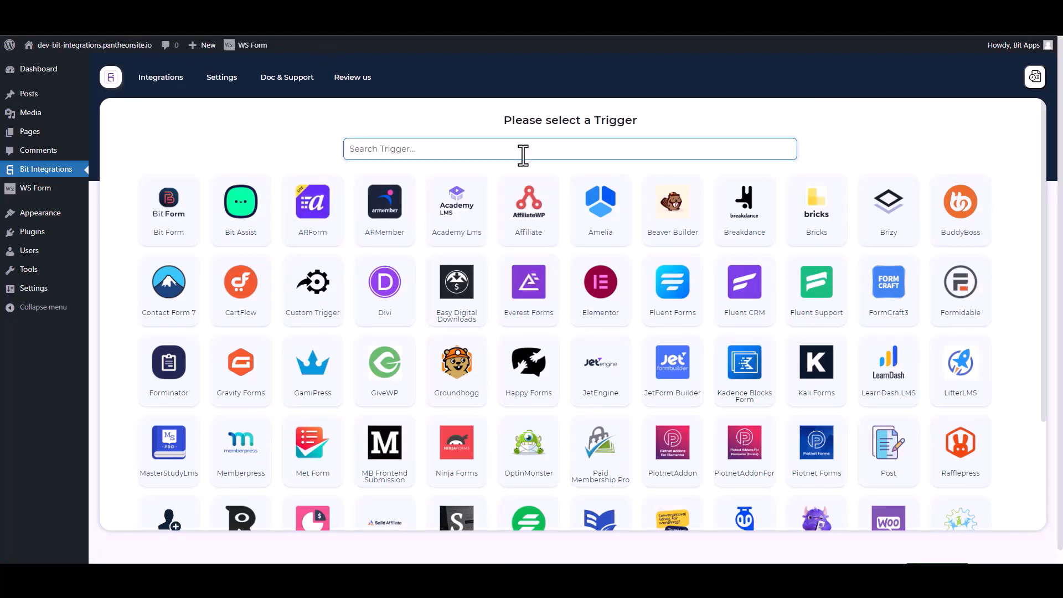
# - Search the triggers for "ws" and choose WSForm as the integration's trigger
pyautogui.write('ws')
pyautogui.click(553, 222)
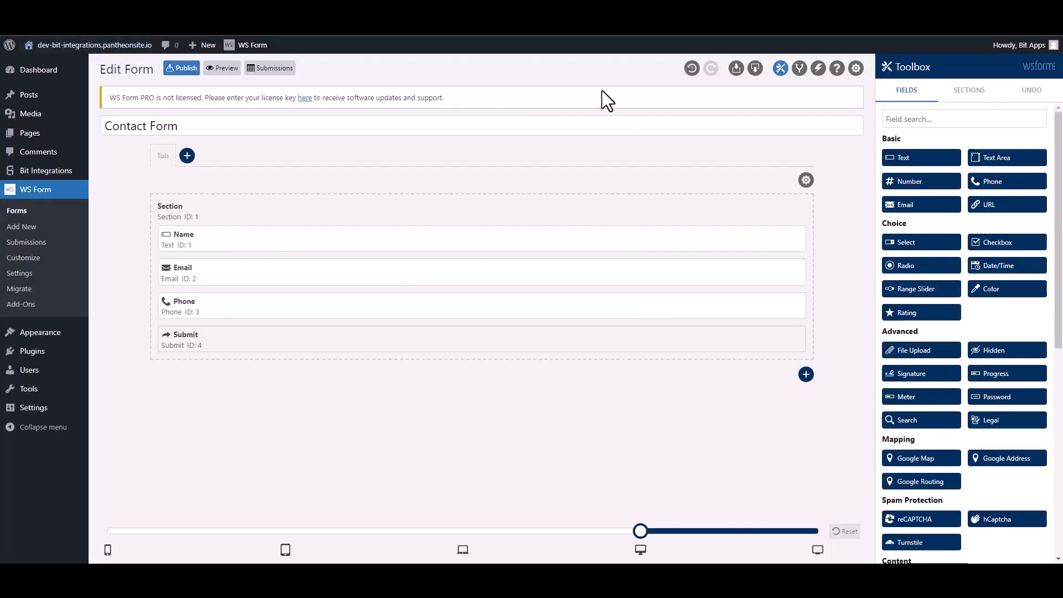
# - In WS Form's Contact Form, add an action named Bit Integrations that runs a WordPress hook, with its type set to Action
pyautogui.click(817, 69)
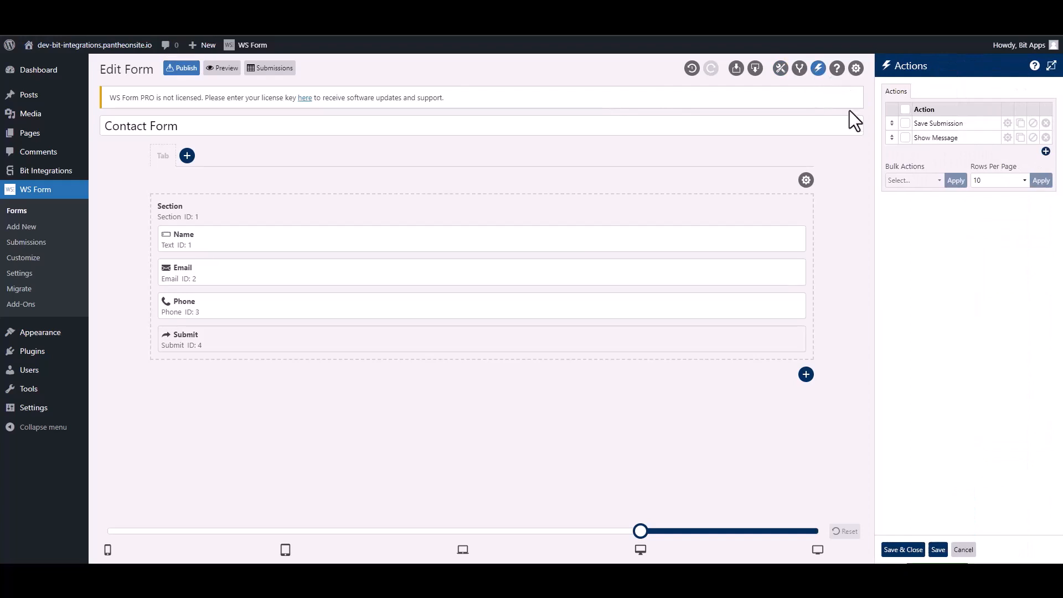
pyautogui.click(1045, 151)
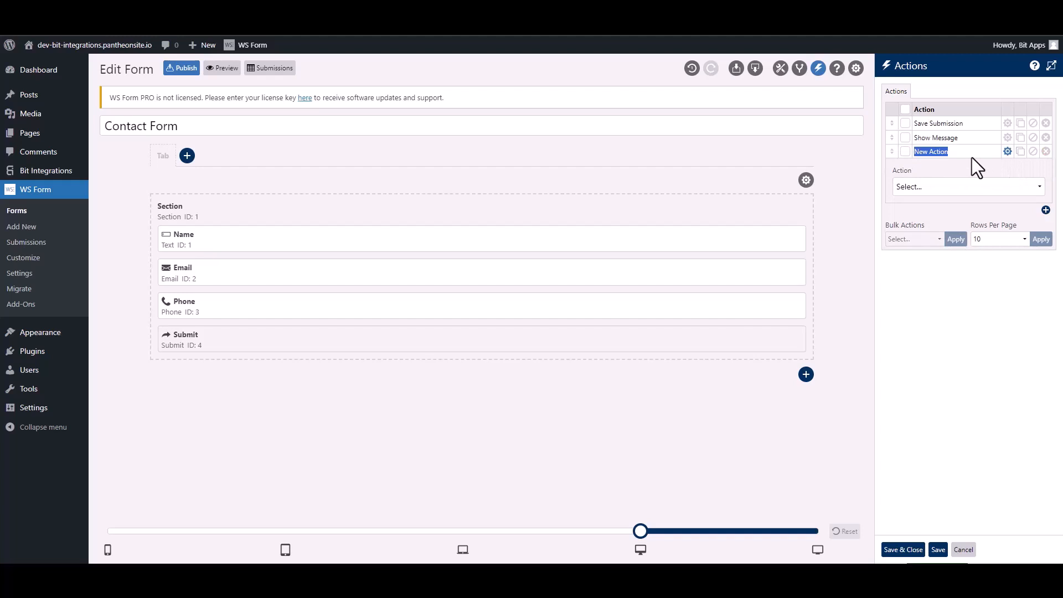
pyautogui.write('Bit Integra')
pyautogui.click(951, 188)
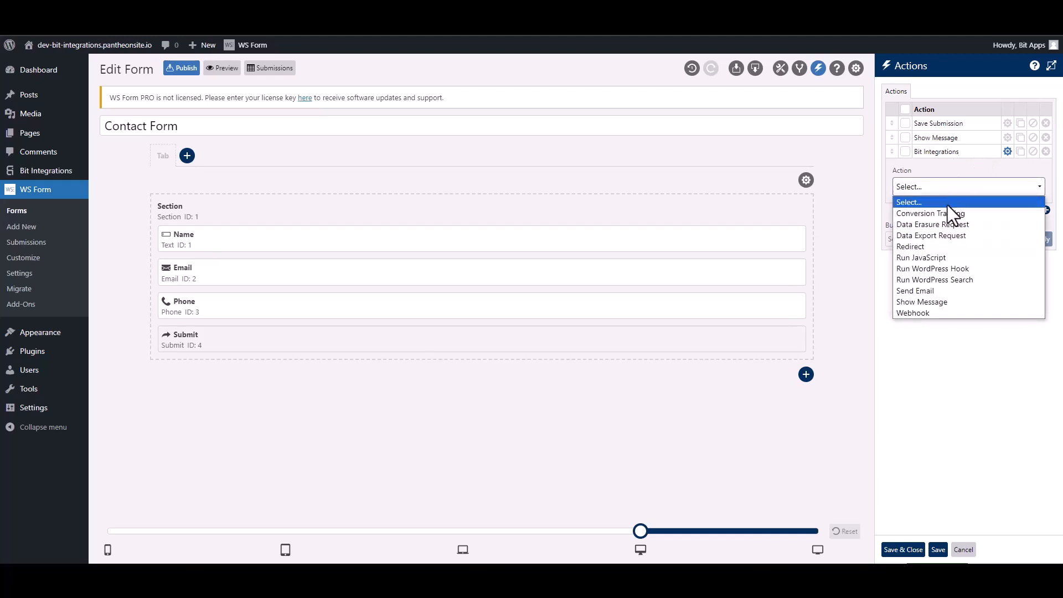
pyautogui.click(964, 268)
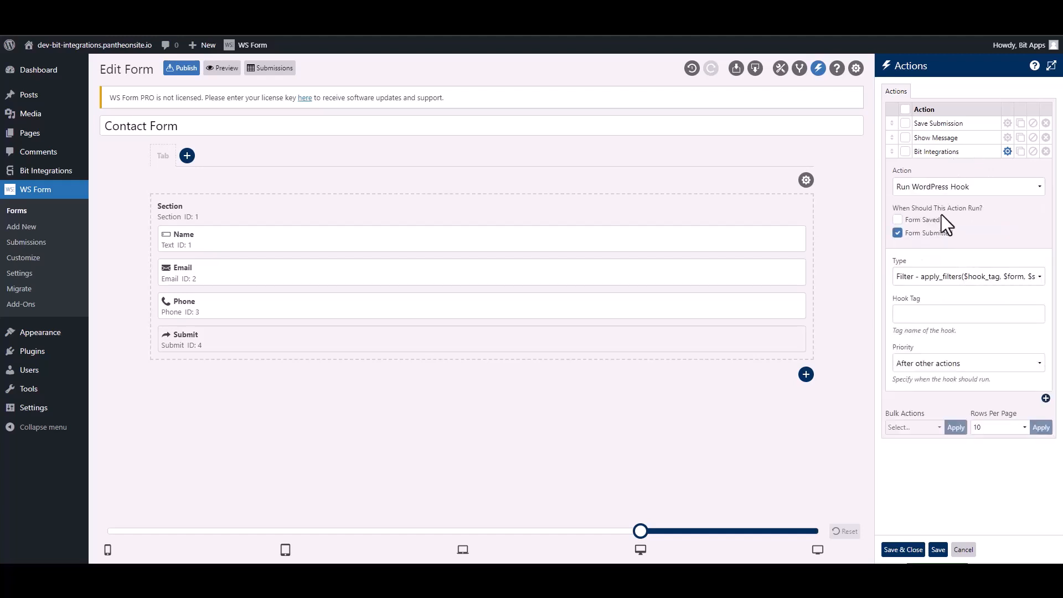
pyautogui.click(924, 281)
pyautogui.click(926, 303)
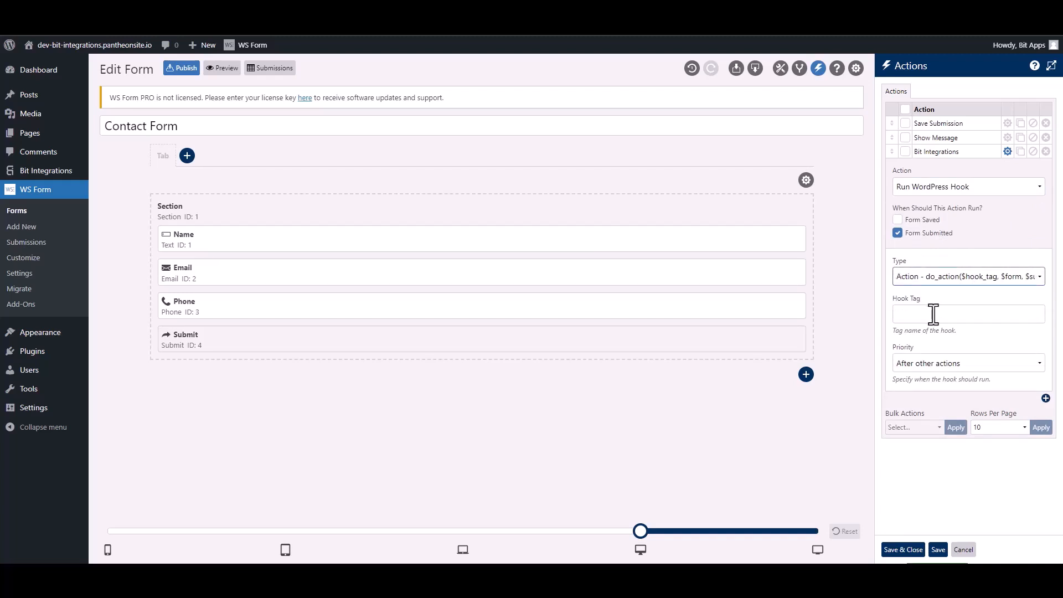
# - Copy the hook tag ws_form_action_for_bi from the Bit Integrations note into the new action's Hook Tag, and save and close the actions
pyautogui.click(933, 314)
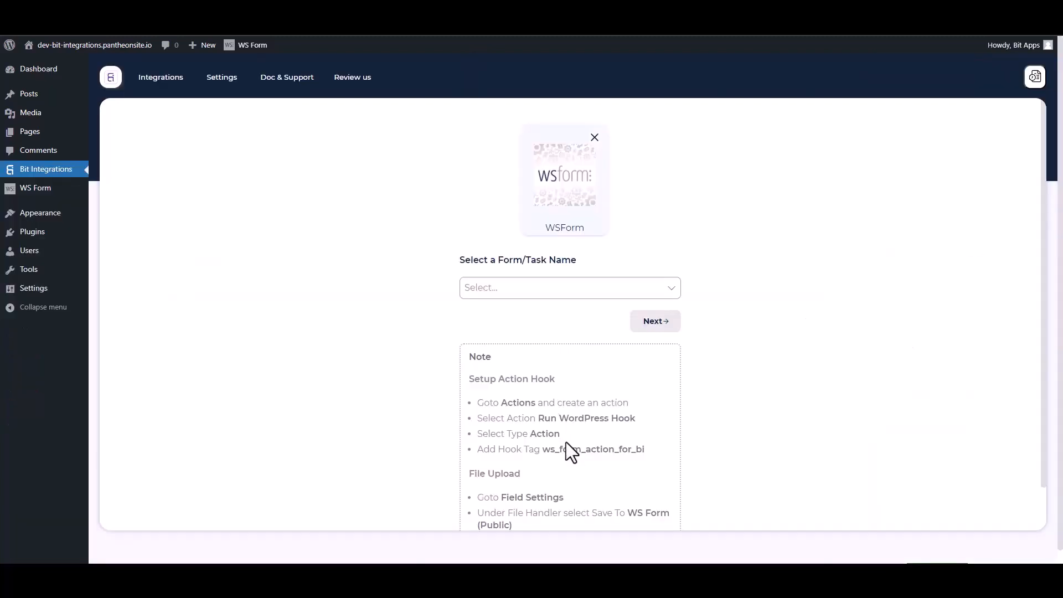
pyautogui.moveTo(652, 456); pyautogui.dragTo(548, 449)
pyautogui.hotkey('ctrl', 'c')
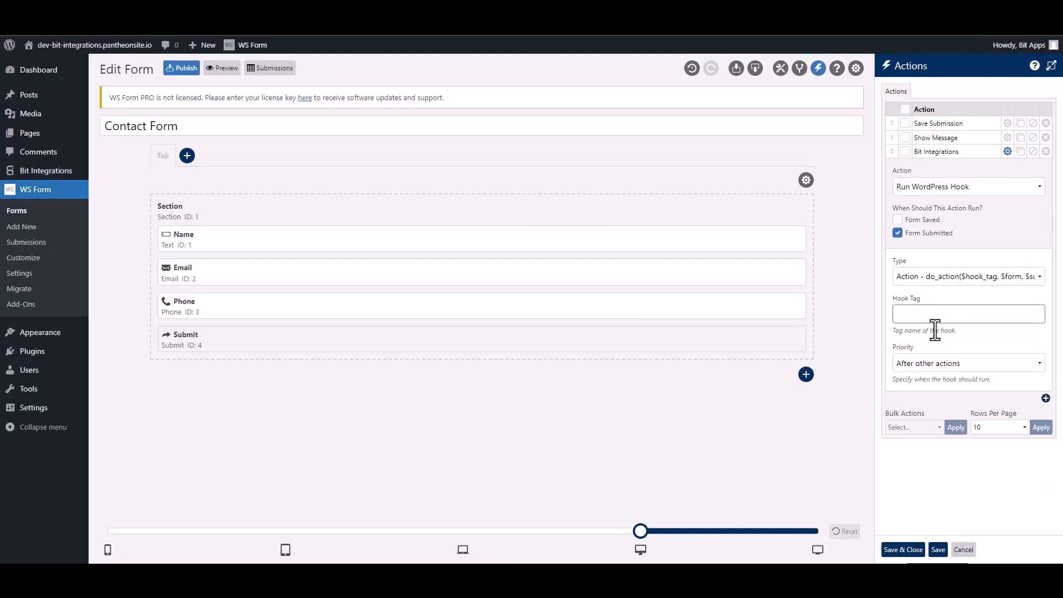
pyautogui.click(932, 319)
pyautogui.hotkey('ctrl', 'v')
pyautogui.click(908, 549)
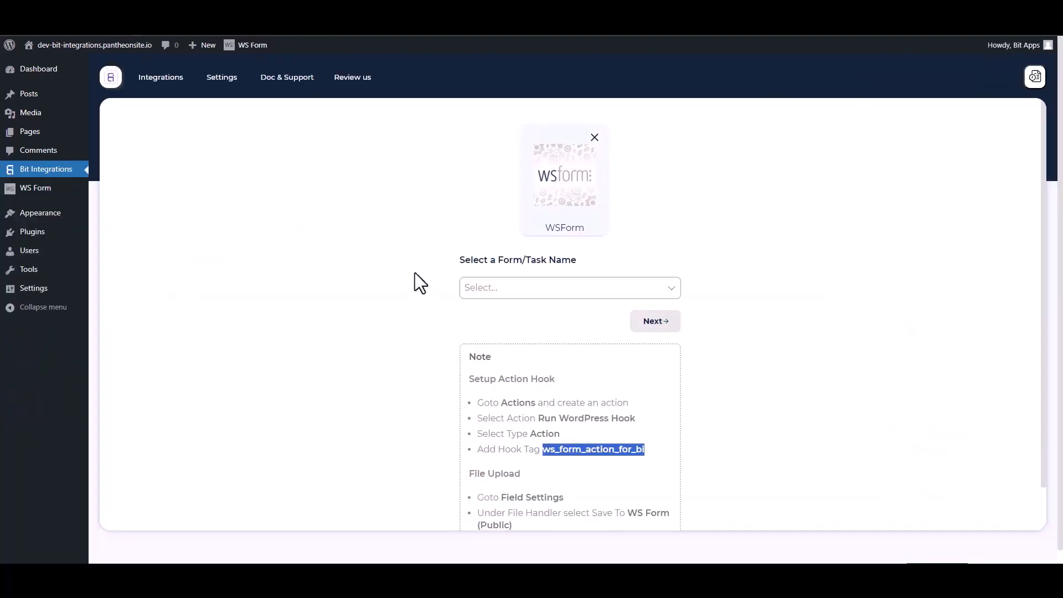
# - Back in Bit Integrations, select Contact Form as the WSForm trigger's form and continue to the action selection
pyautogui.click(393, 258)
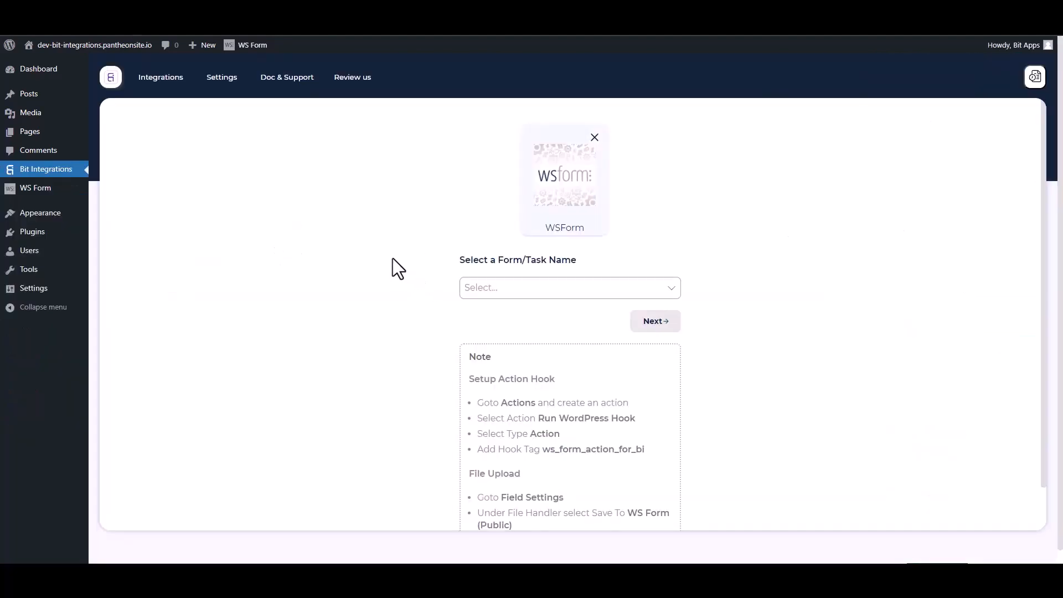
pyautogui.click(520, 288)
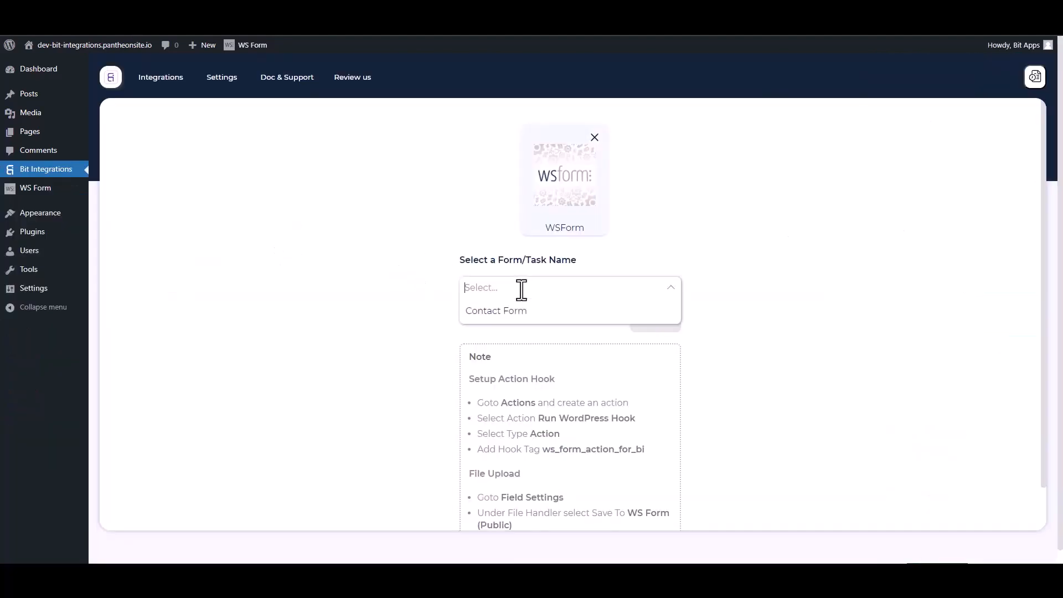
pyautogui.click(494, 312)
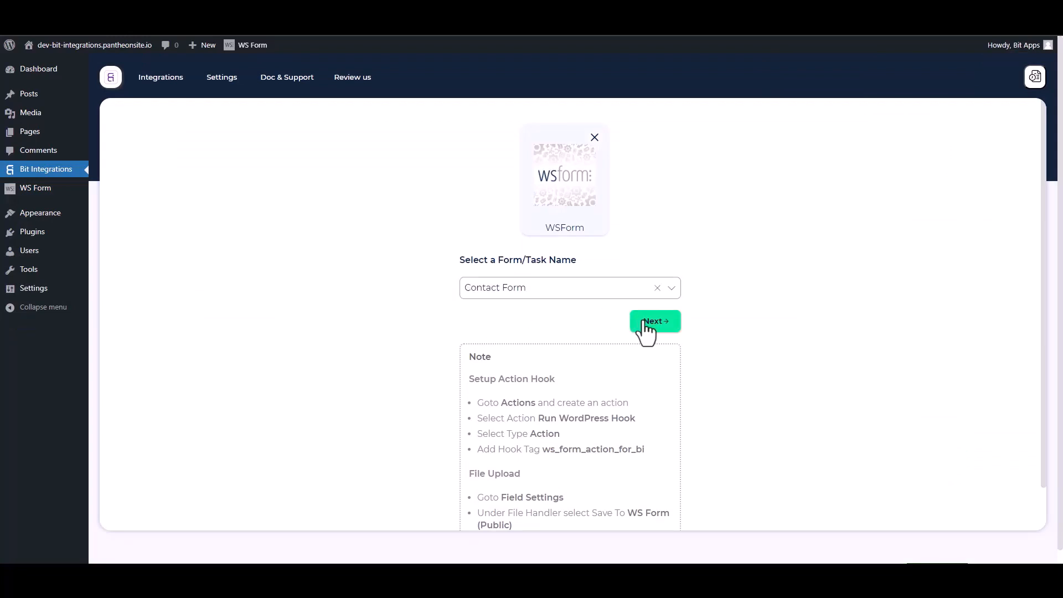
pyautogui.click(639, 324)
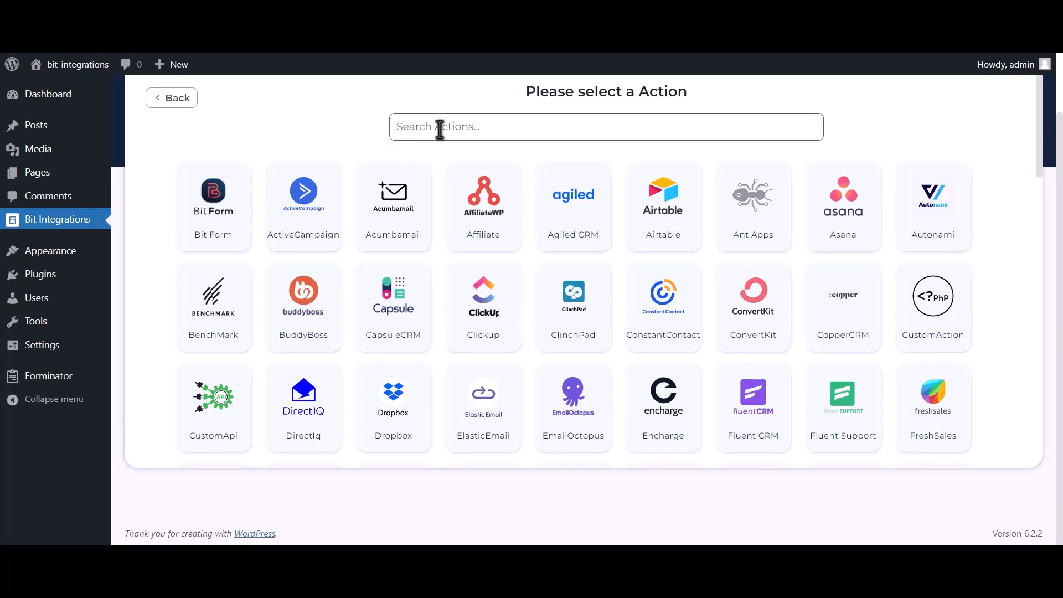
# - Search the actions for "google calendar" and choose Google Calendar as the integration's action
pyautogui.click(468, 128)
pyautogui.write('go')
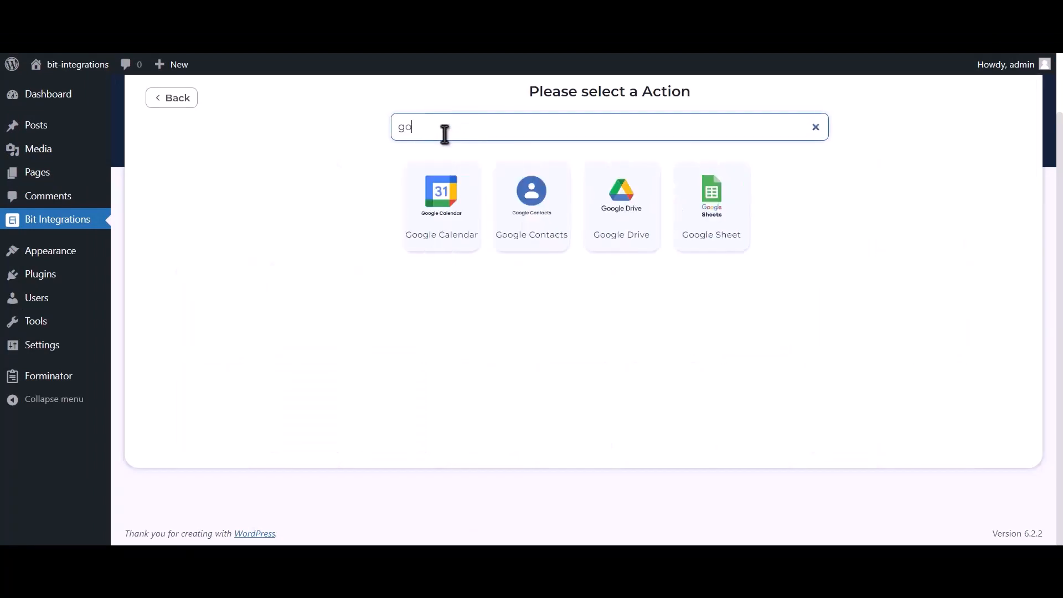
pyautogui.write('ogle calendar')
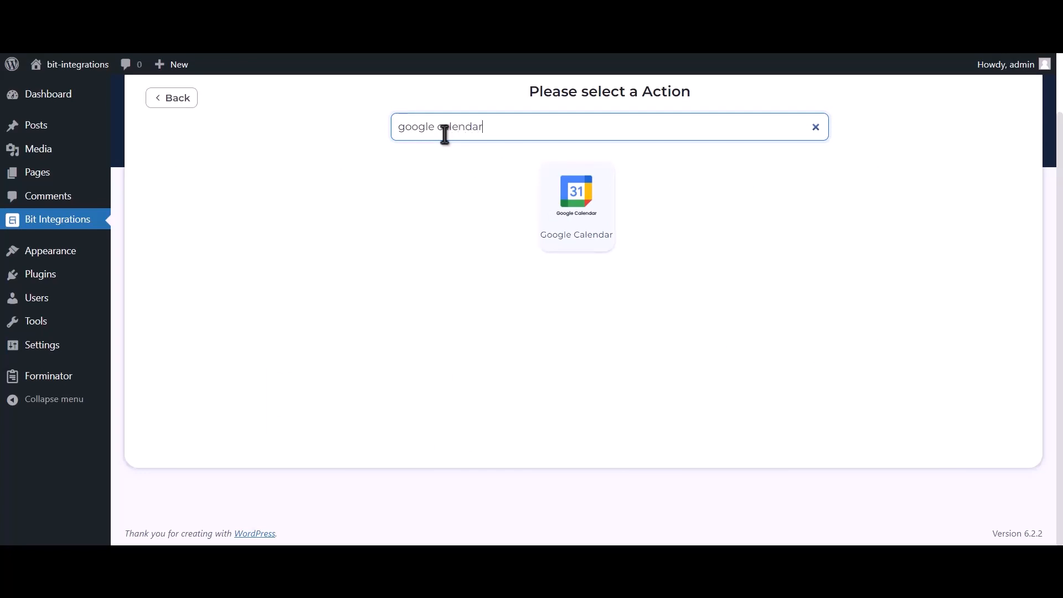
pyautogui.click(592, 231)
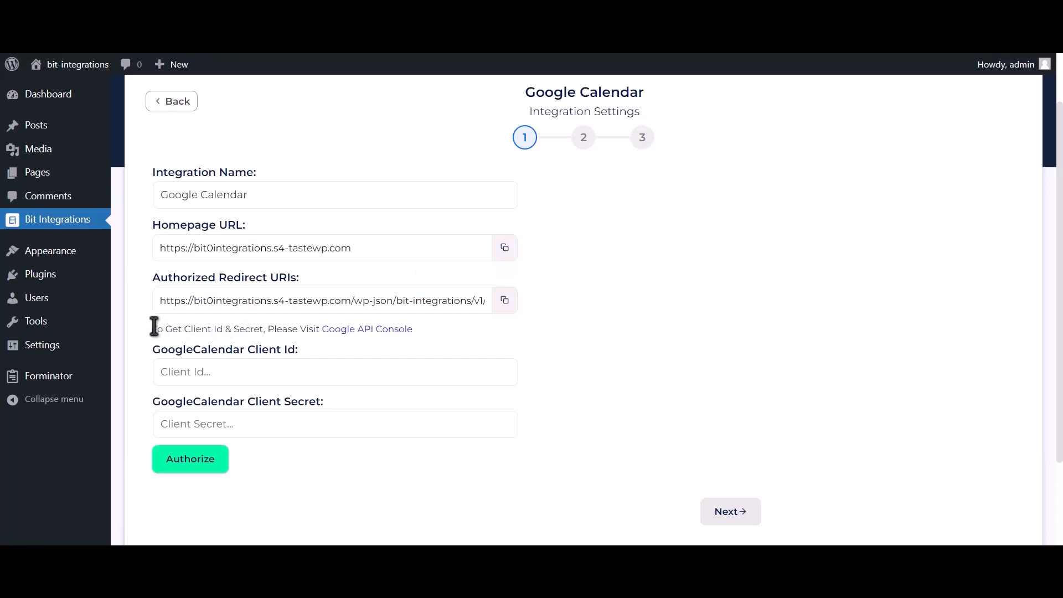
# - Follow the Google API Console link for the client credentials and create a Google Cloud project named Bit Integrations
pyautogui.moveTo(160, 328); pyautogui.dragTo(318, 331)
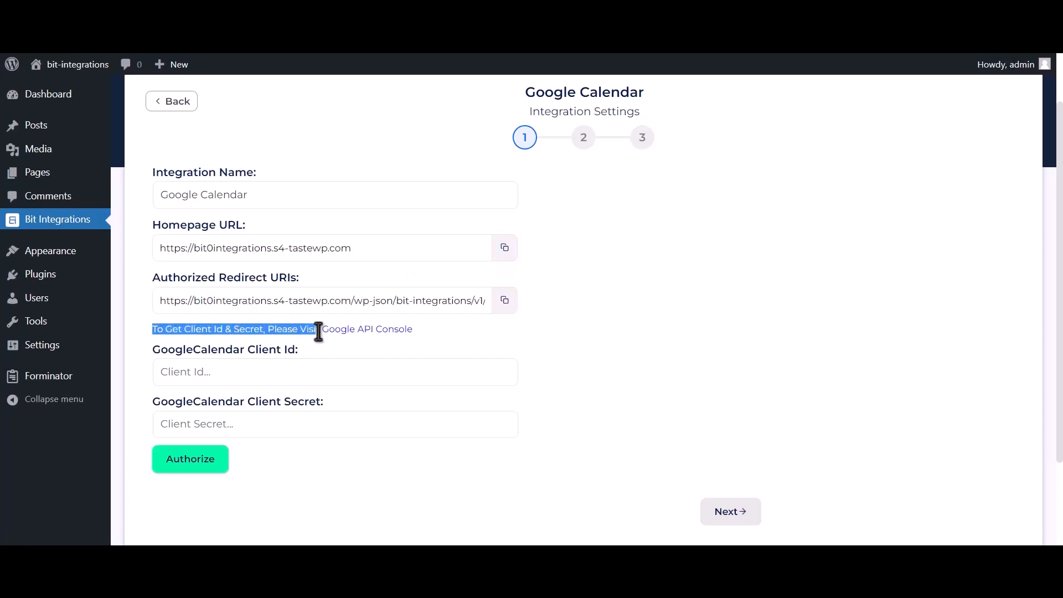
pyautogui.click(359, 330)
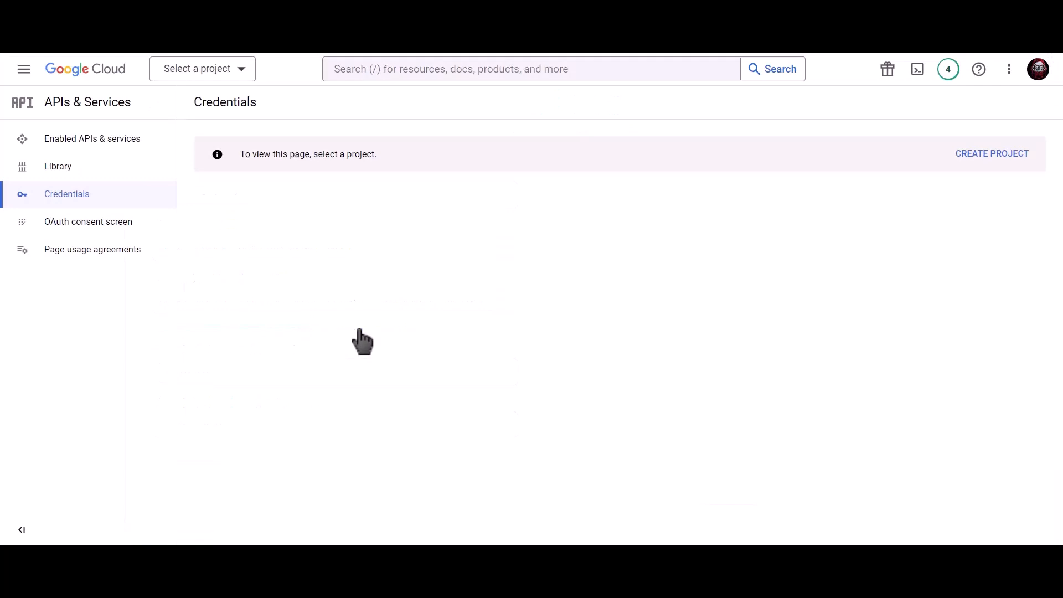
pyautogui.click(984, 157)
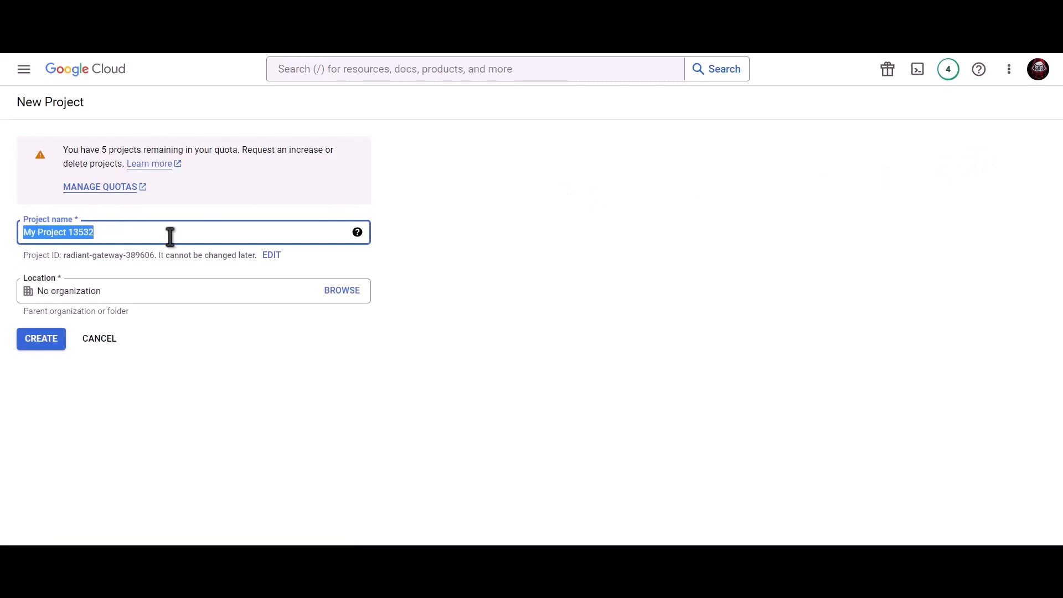
pyautogui.write('Bit ')
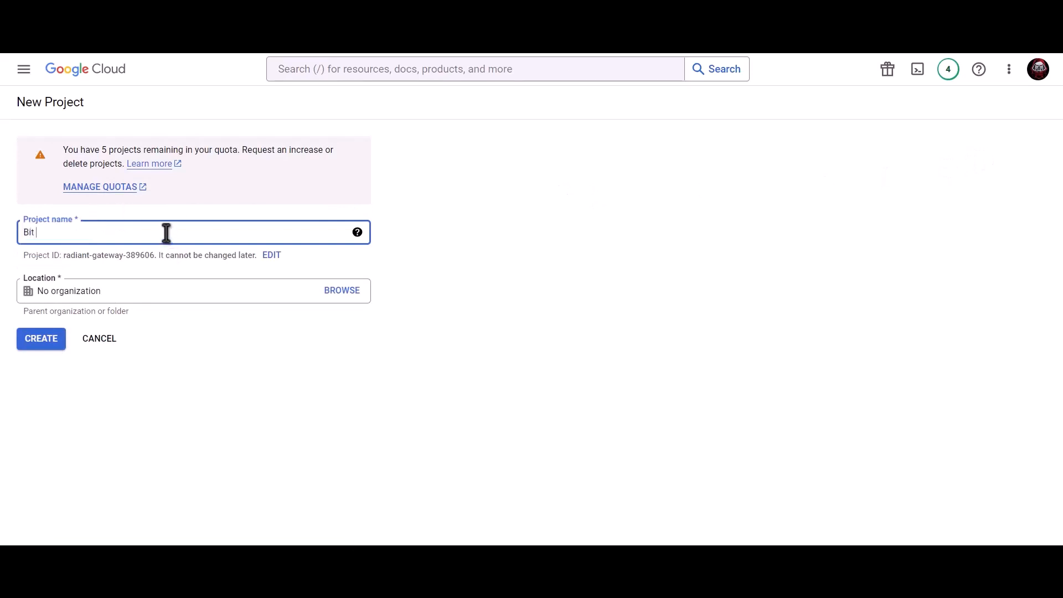
pyautogui.write('Integrations')
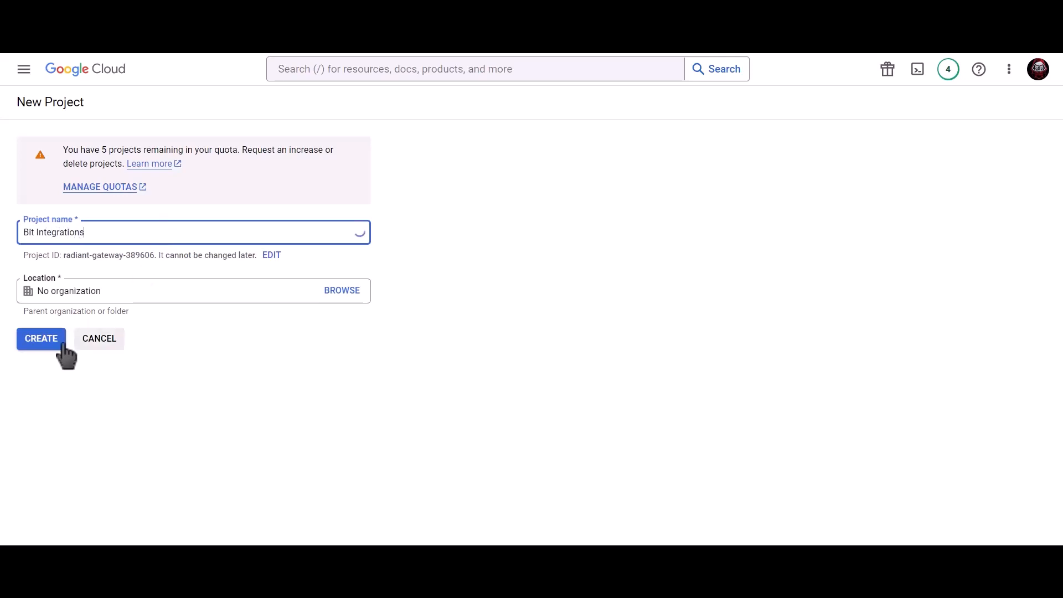
pyautogui.click(49, 346)
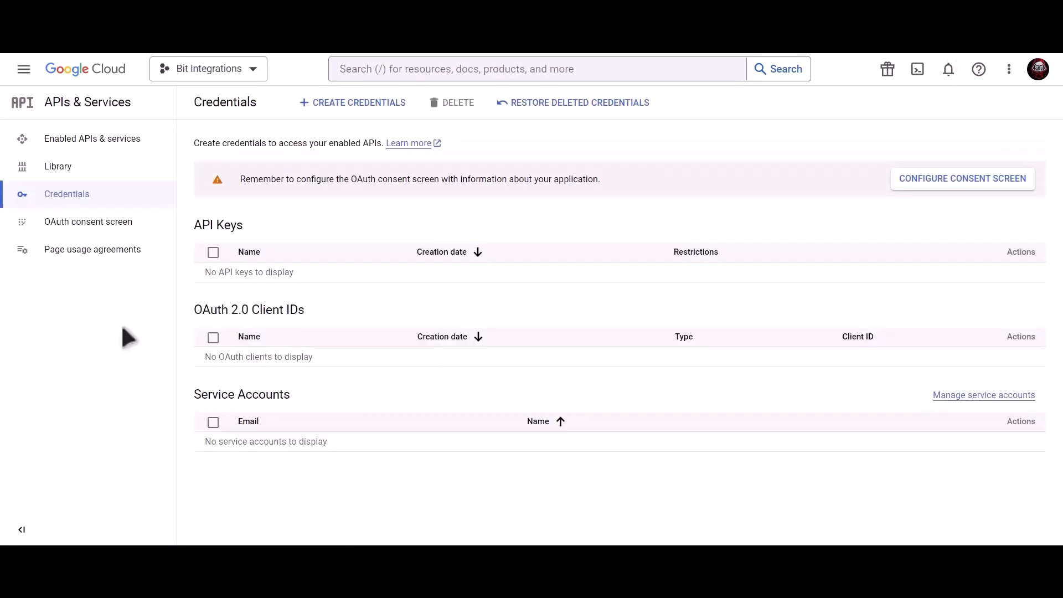
# - Start configuring the project's OAuth consent screen with the External user type
pyautogui.click(921, 177)
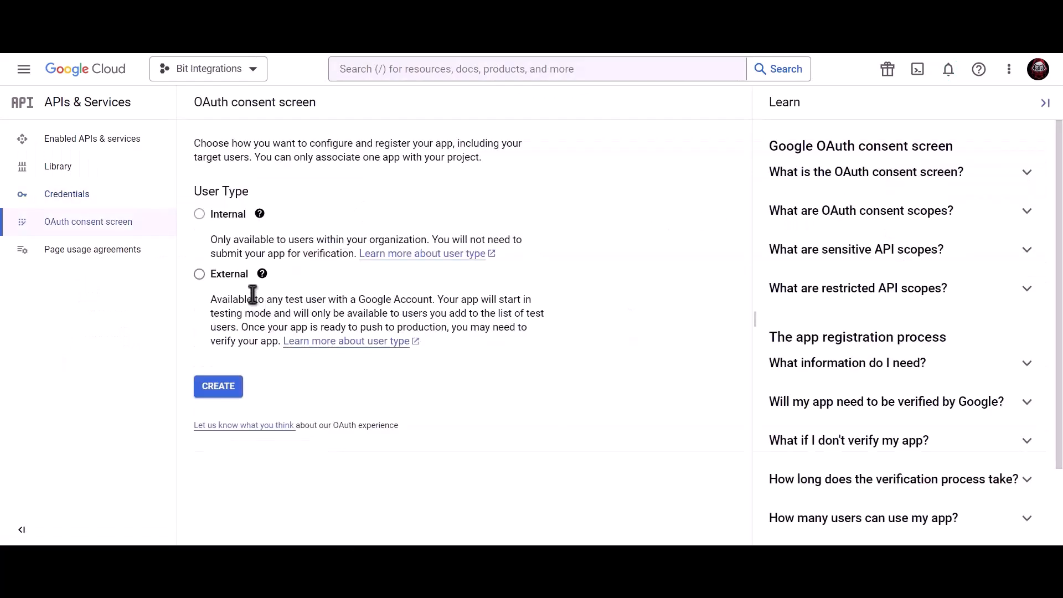
pyautogui.click(199, 274)
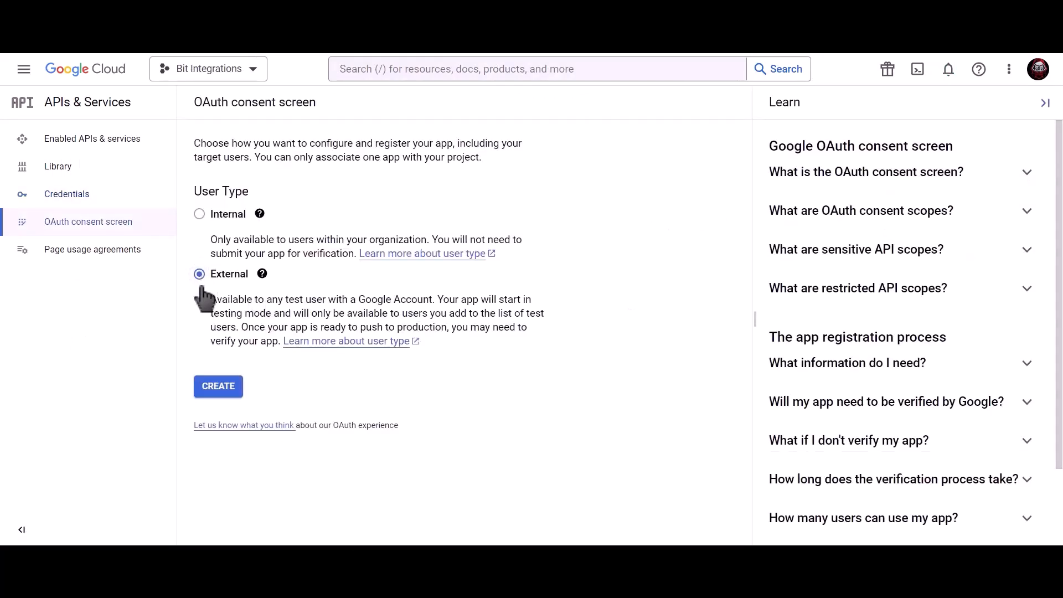
pyautogui.click(224, 393)
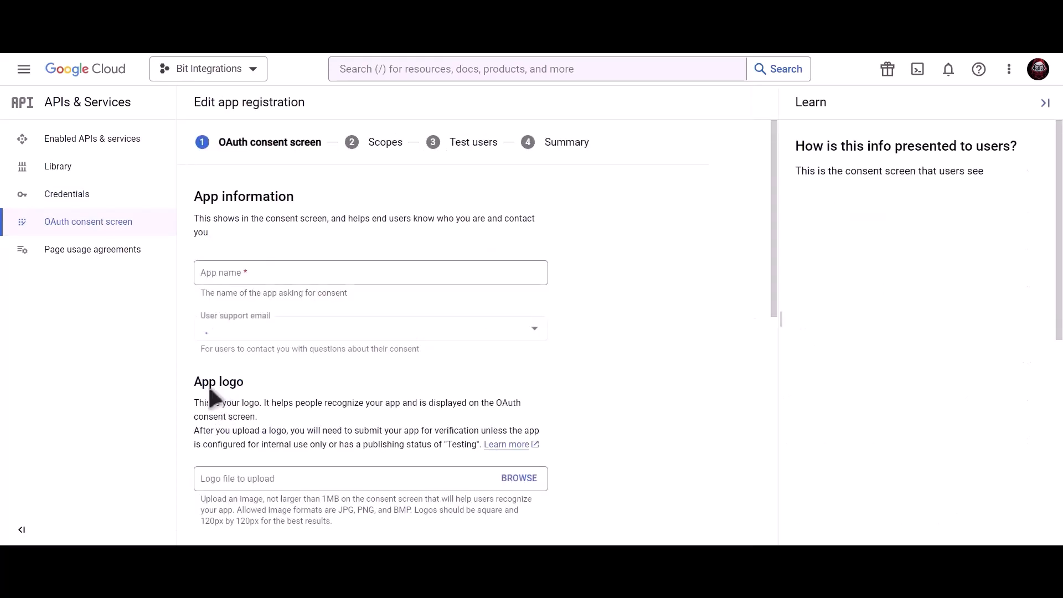
# - Name the app Bit Integrations, fill in the user support and developer contact e-mail addresses, and save the app information
pyautogui.click(289, 276)
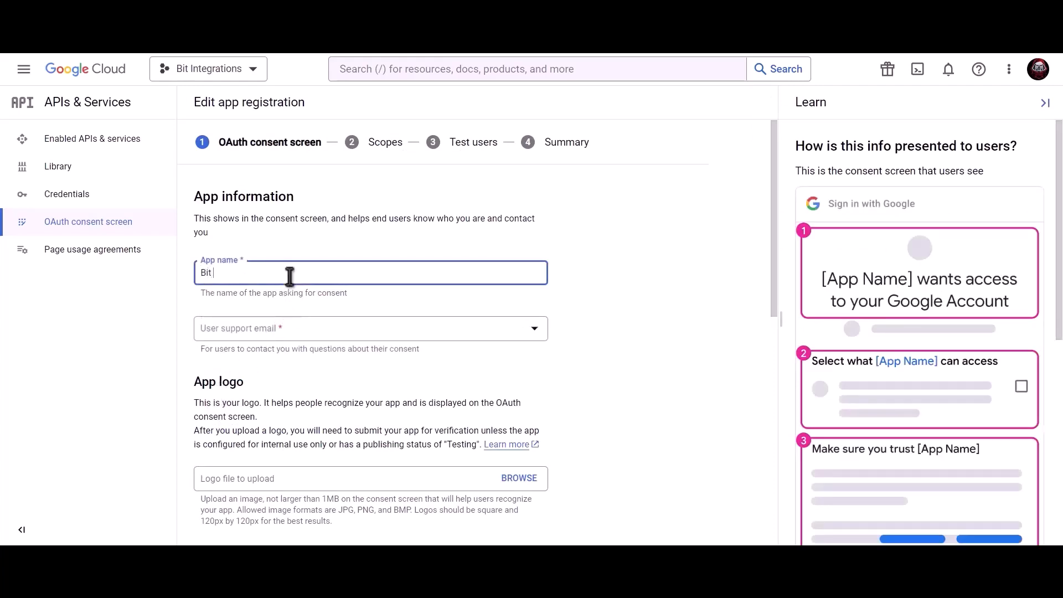
pyautogui.write('Bit Integrations')
pyautogui.click(287, 328)
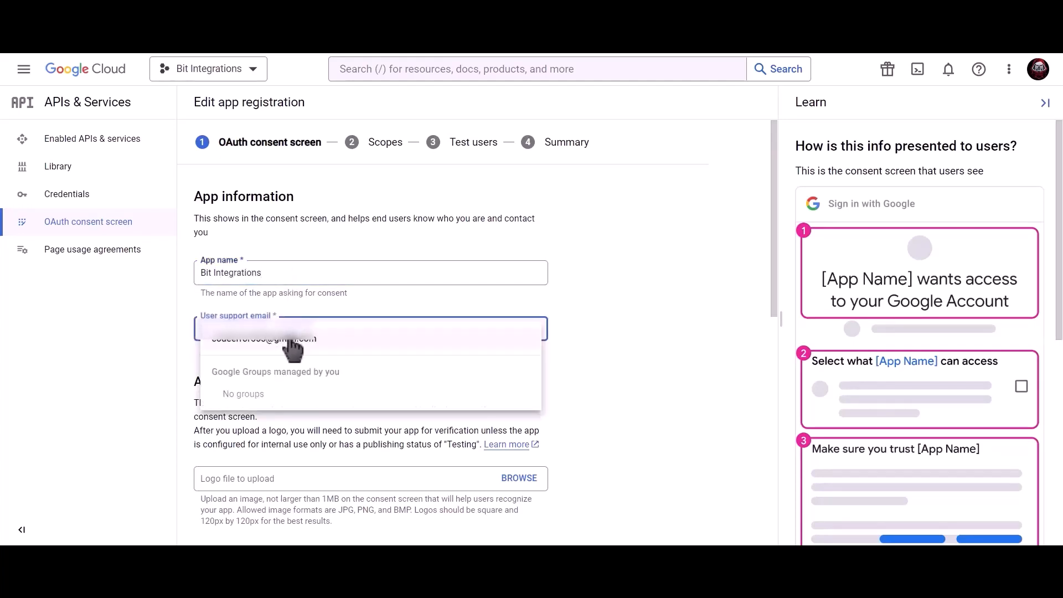
pyautogui.click(292, 339)
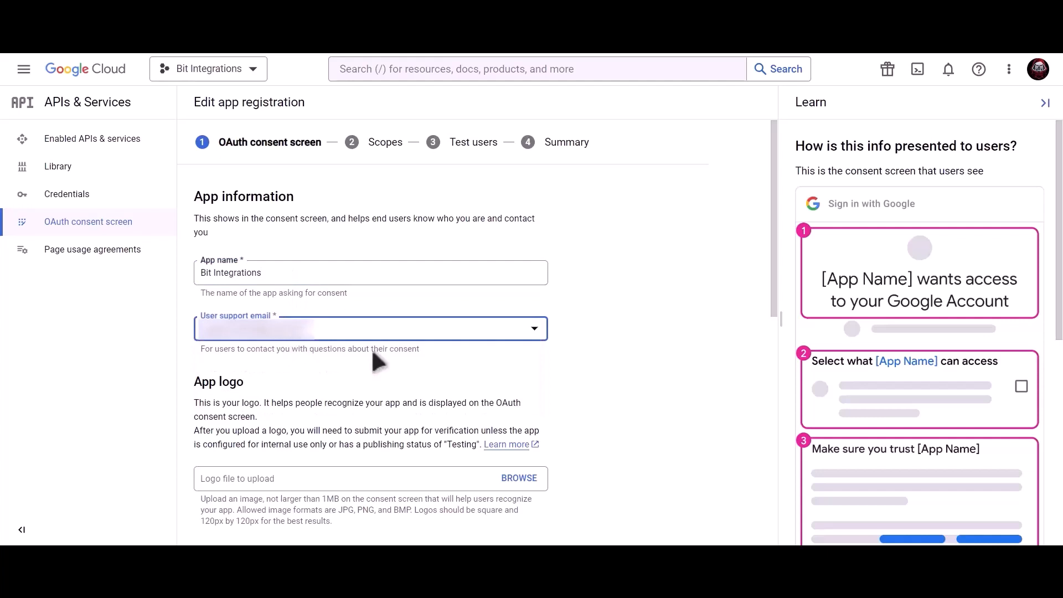
pyautogui.scroll(-10, 372, 354)
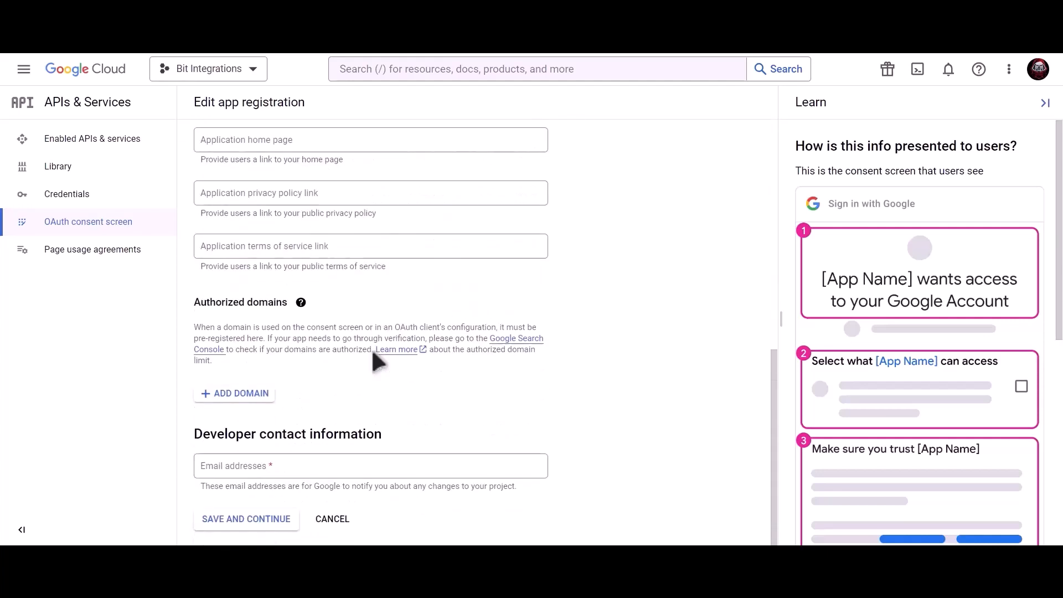
pyautogui.click(306, 459)
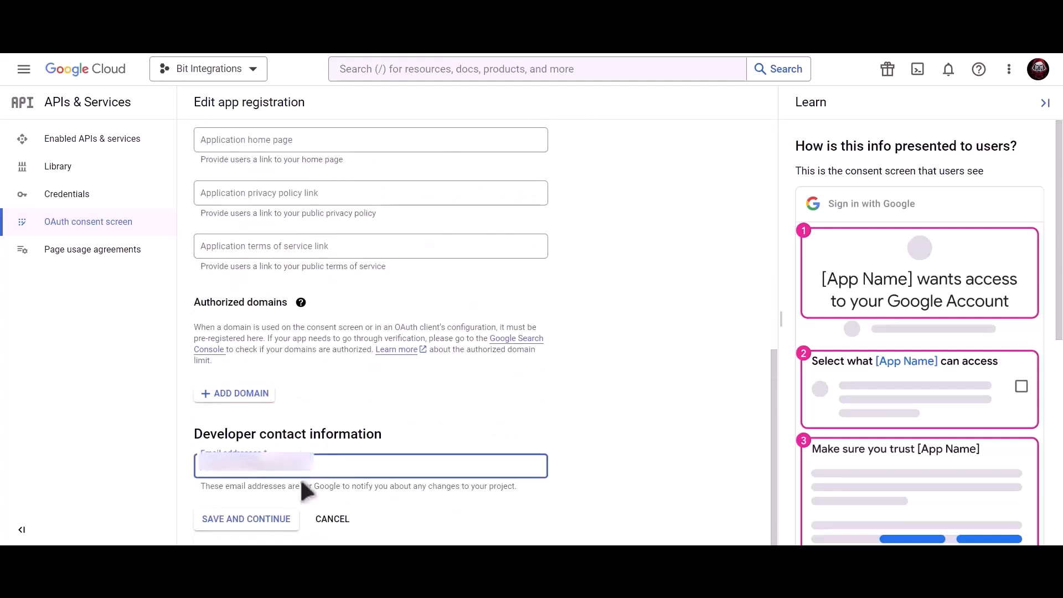
pyautogui.click(257, 529)
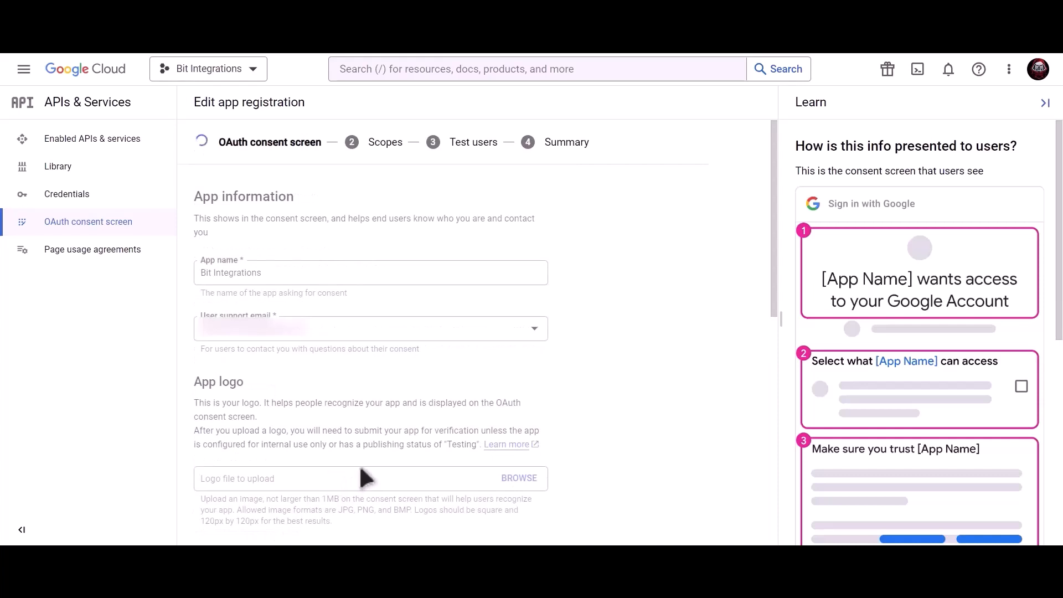
# - Save the Scopes and Test users stages without adding entries, and return to the OAuth consent screen dashboard
pyautogui.scroll(-3, 360, 466)
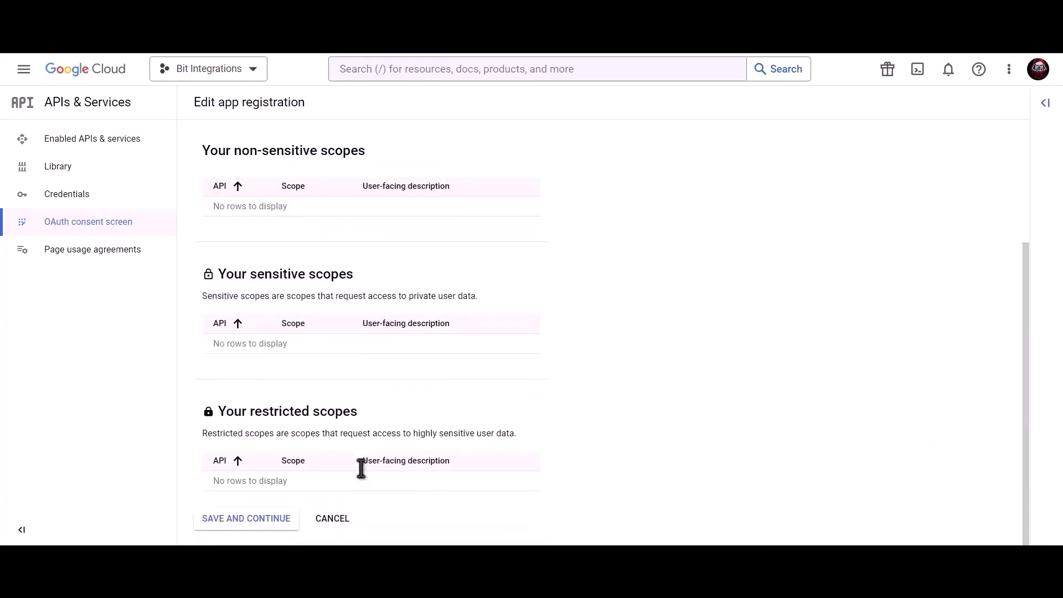
pyautogui.click(247, 527)
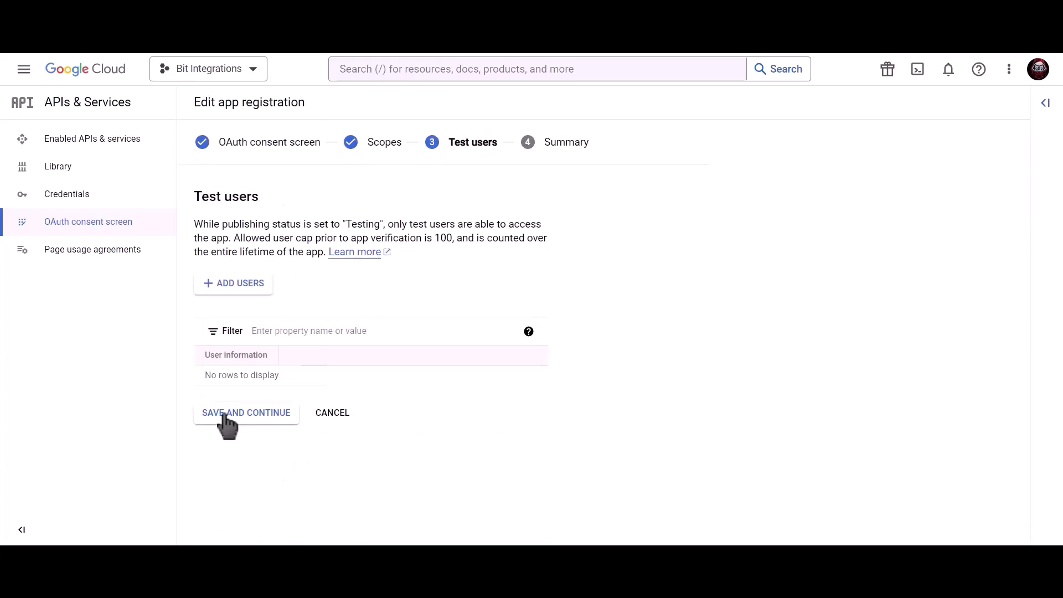
pyautogui.click(274, 419)
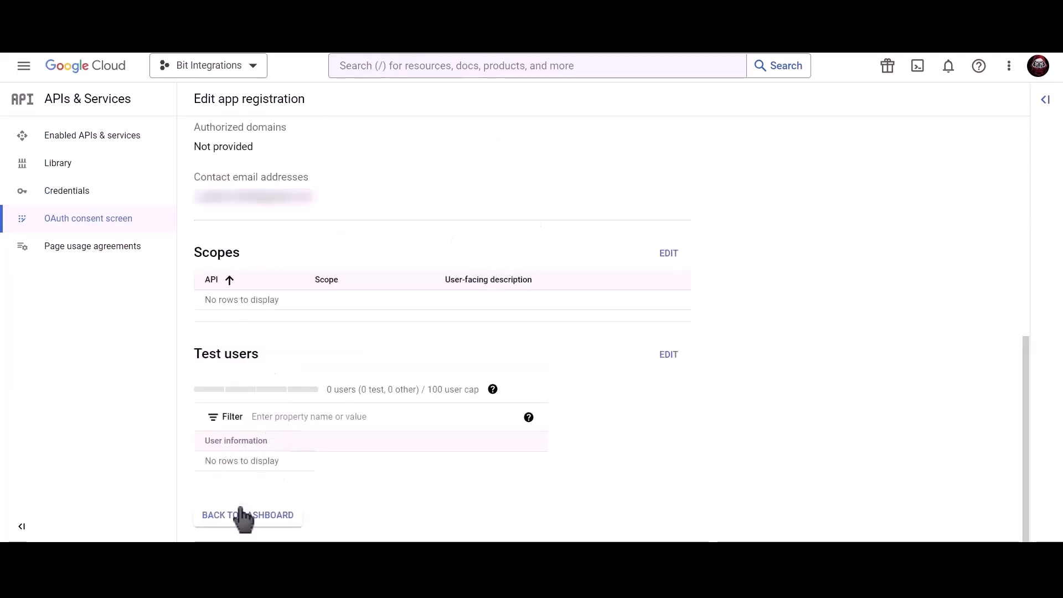
pyautogui.click(257, 513)
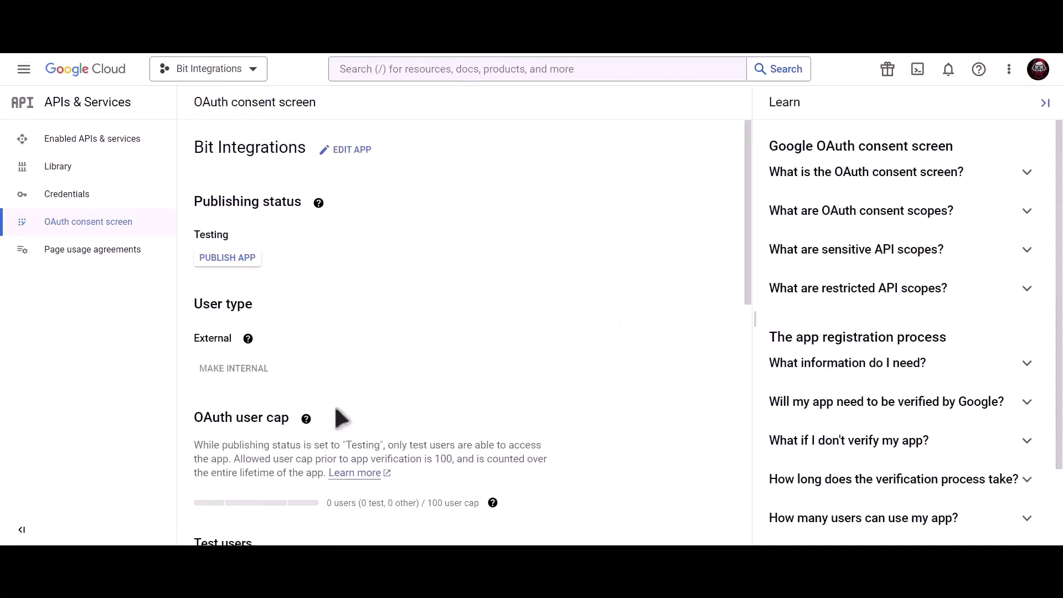
# - Publish the OAuth app to production and go to the project's credentials page
pyautogui.click(240, 260)
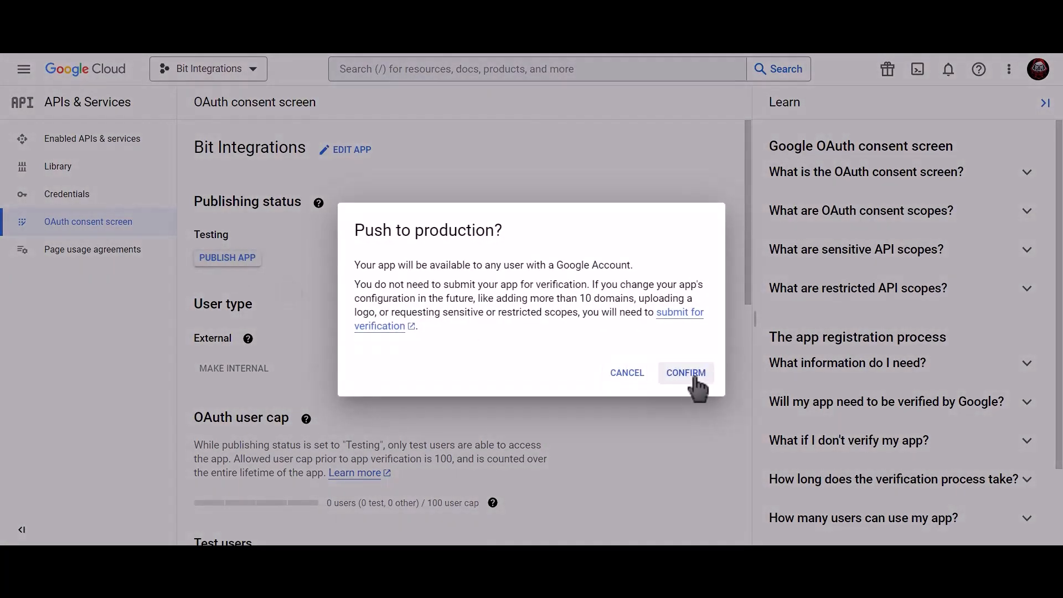
pyautogui.click(686, 373)
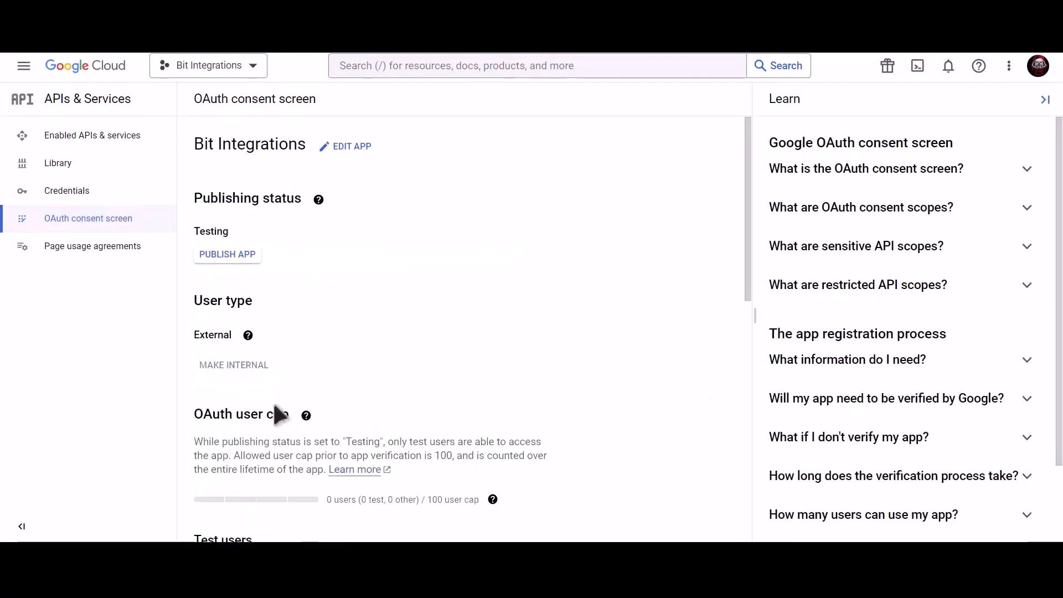
pyautogui.click(140, 201)
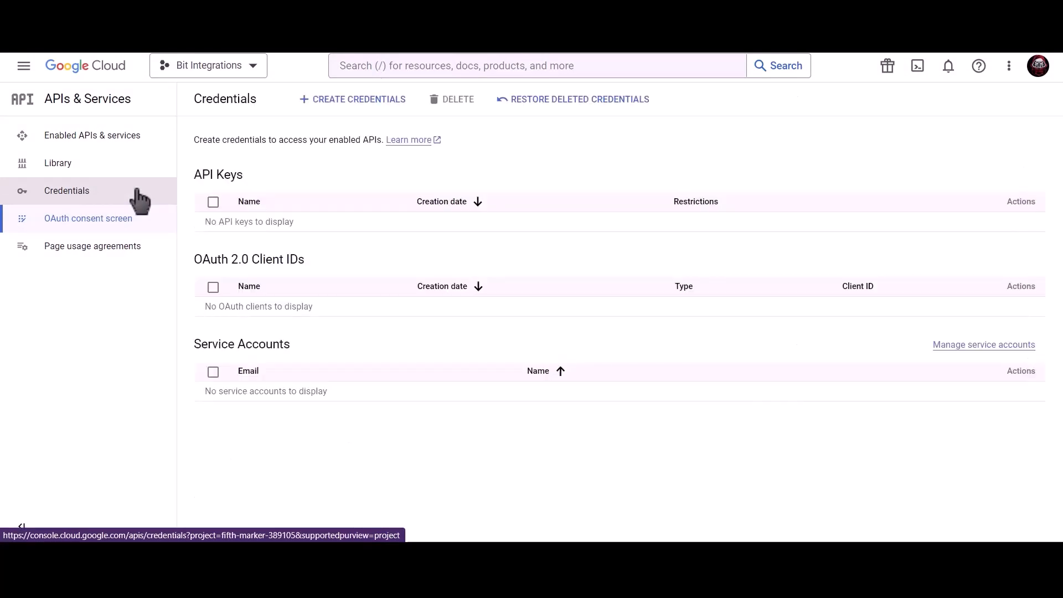
# - Search the cloud console for google calendar api and enable the Google Calendar API for the project
pyautogui.click(436, 66)
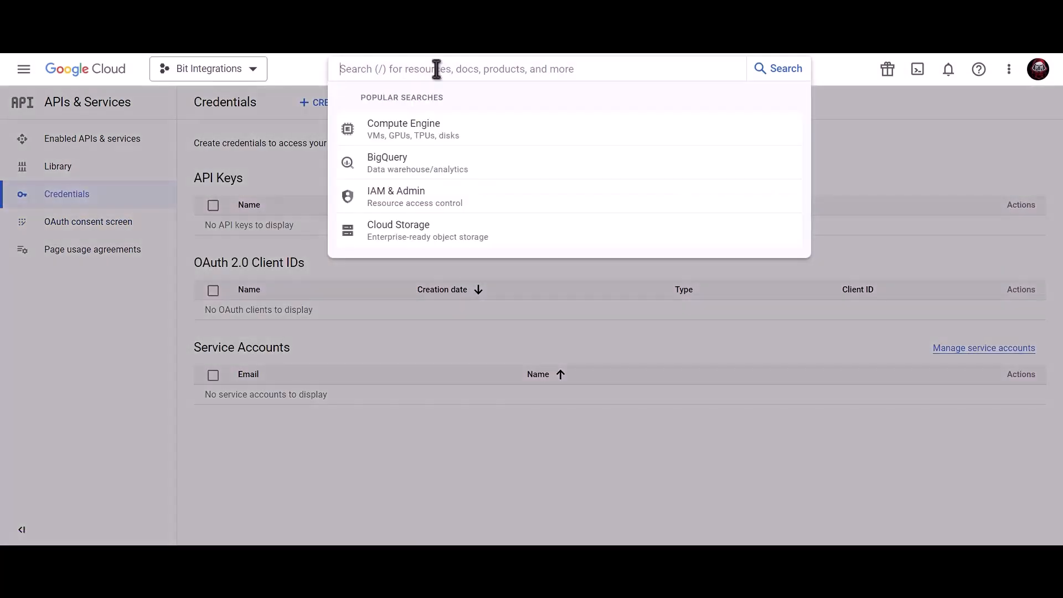
pyautogui.write('go')
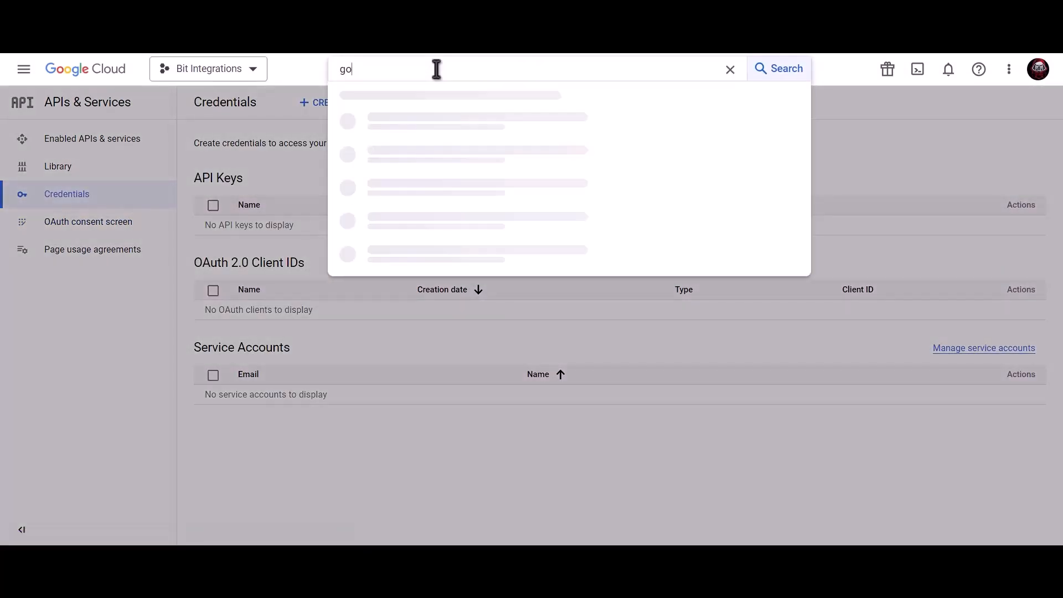
pyautogui.write('ogle calendar a')
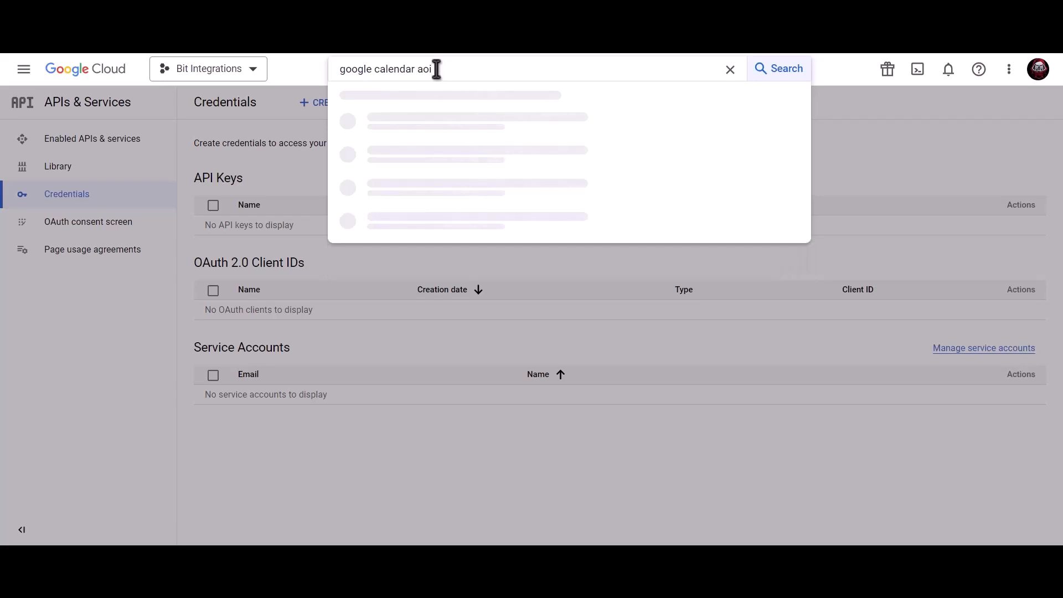
pyautogui.write('pi')
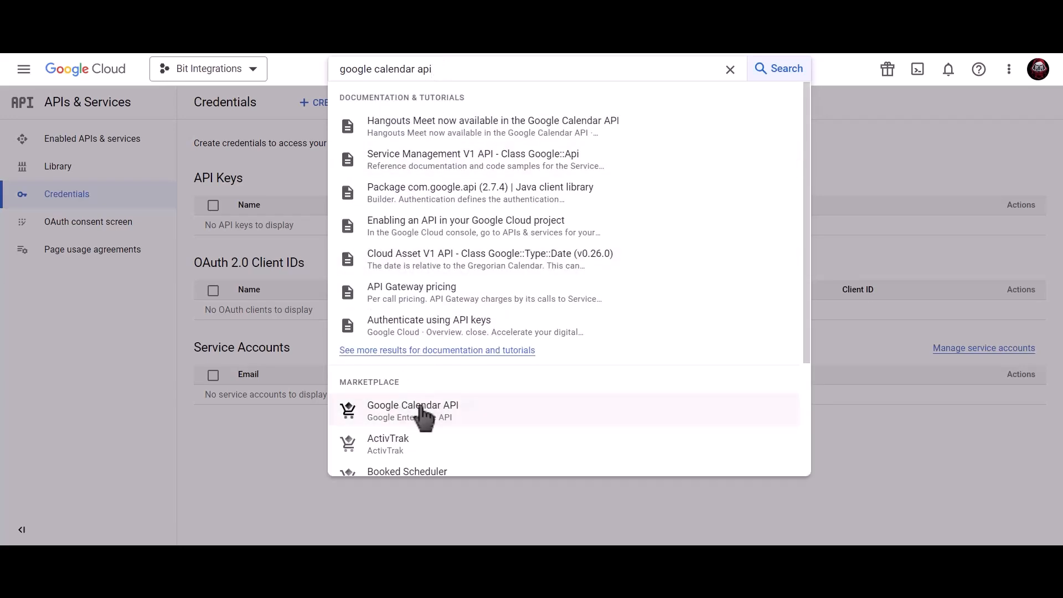
pyautogui.click(441, 420)
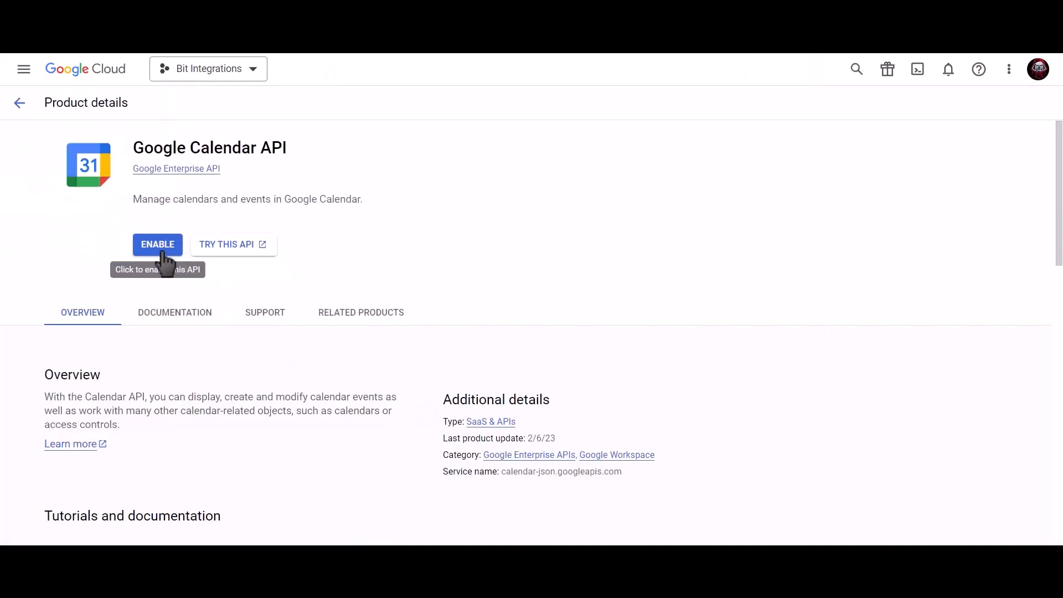
pyautogui.click(161, 251)
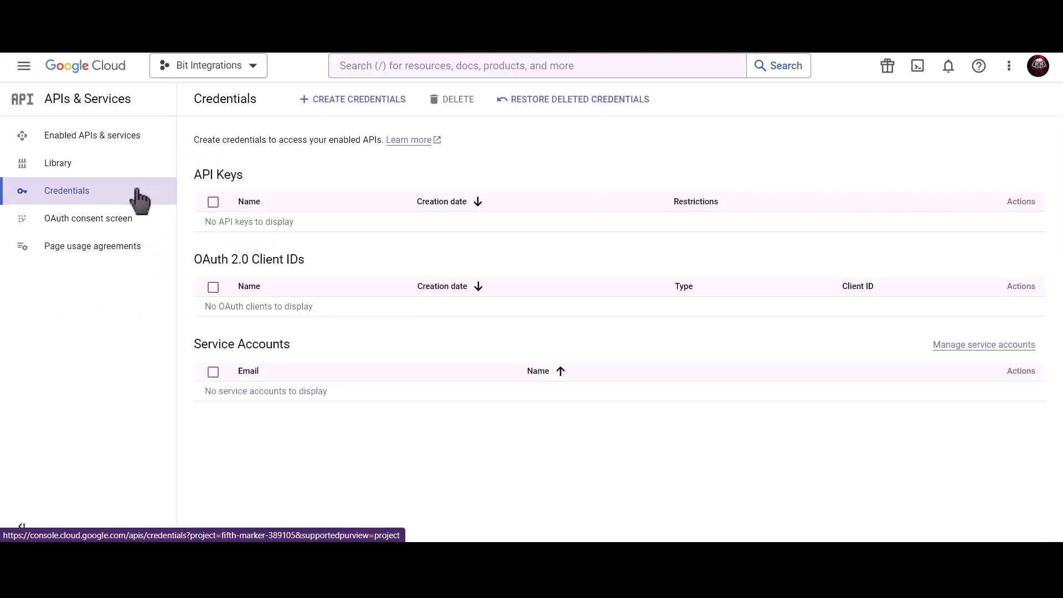
# - Start a new OAuth client ID with the Web application type and name it Bit Integrations
pyautogui.click(360, 105)
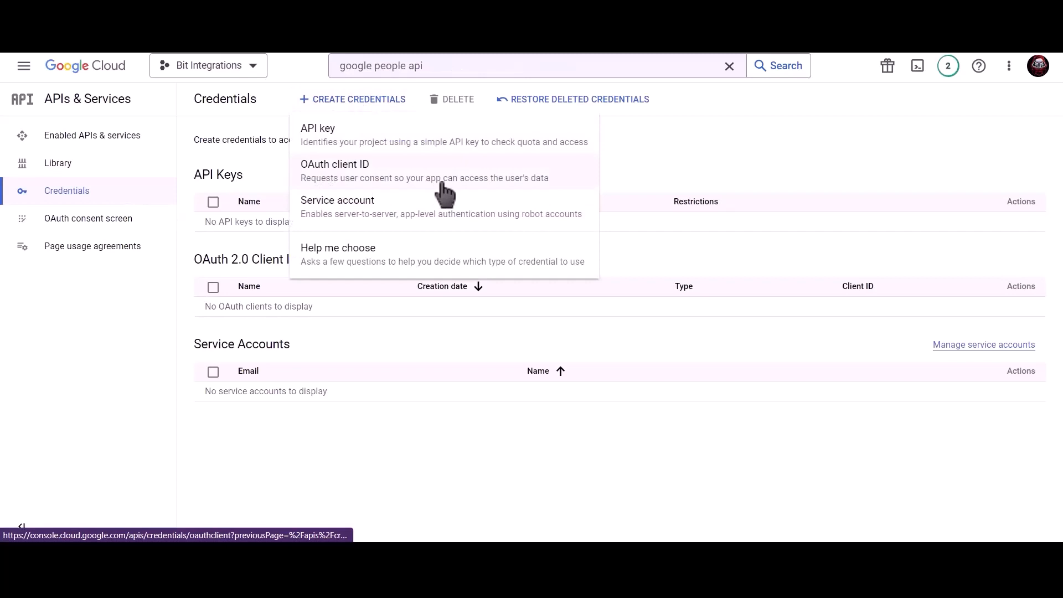
pyautogui.click(443, 185)
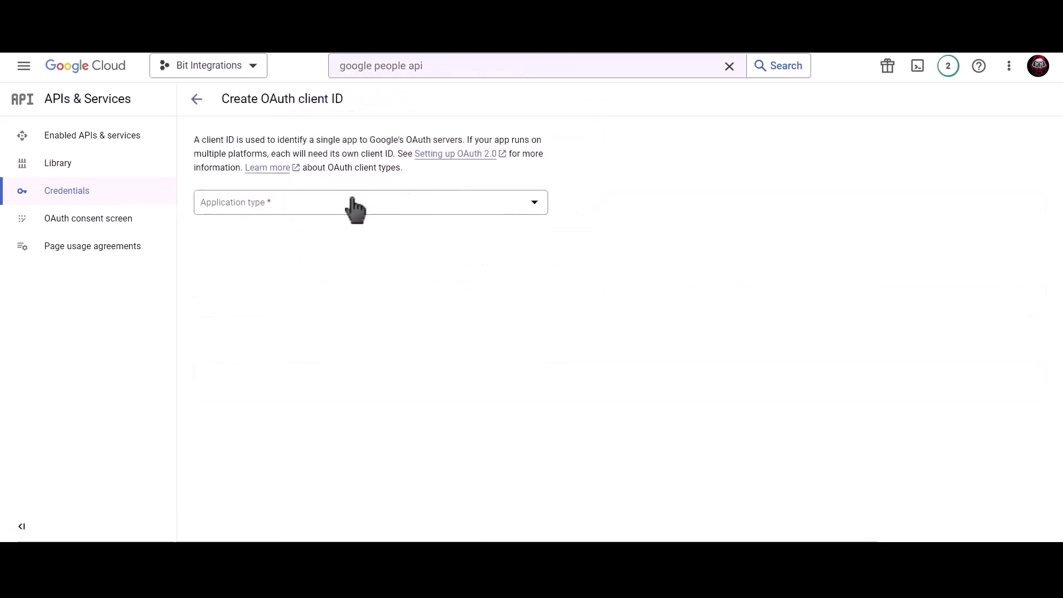
pyautogui.click(327, 204)
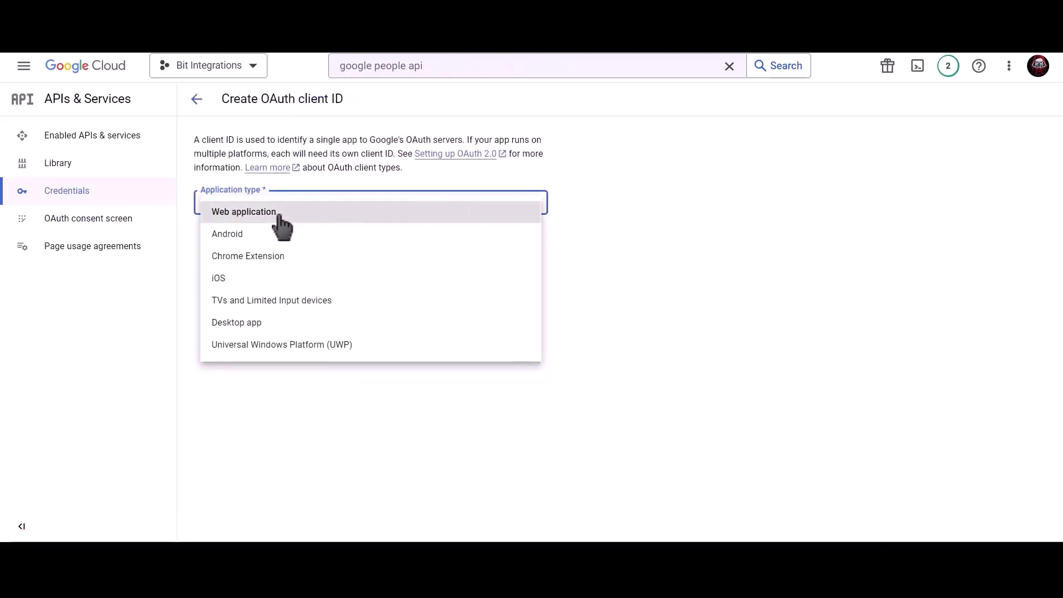
pyautogui.click(281, 216)
pyautogui.click(275, 239)
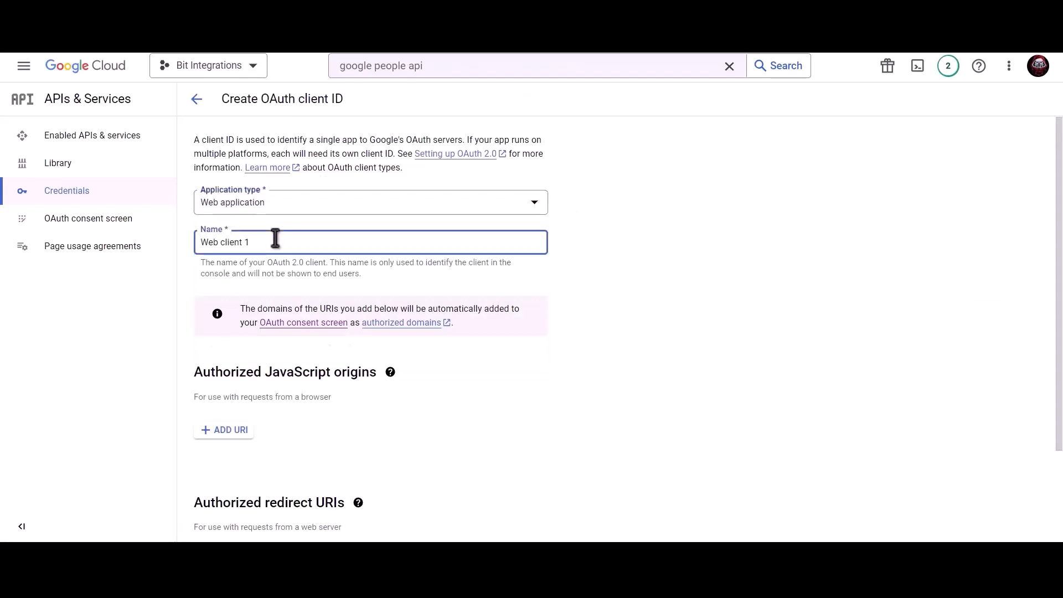
pyautogui.tripleClick(313, 241)
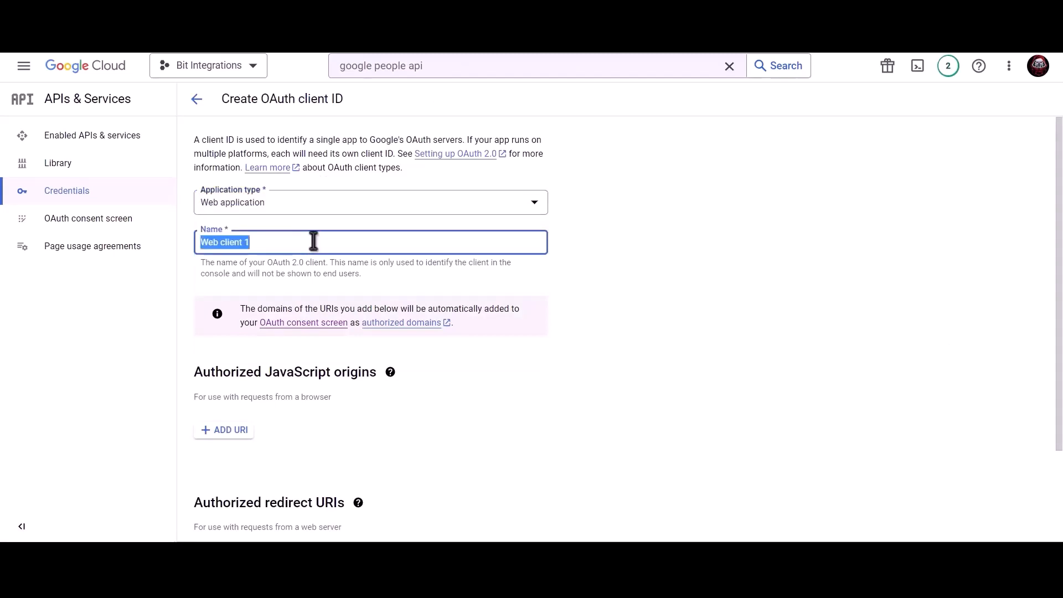
pyautogui.write('Bit')
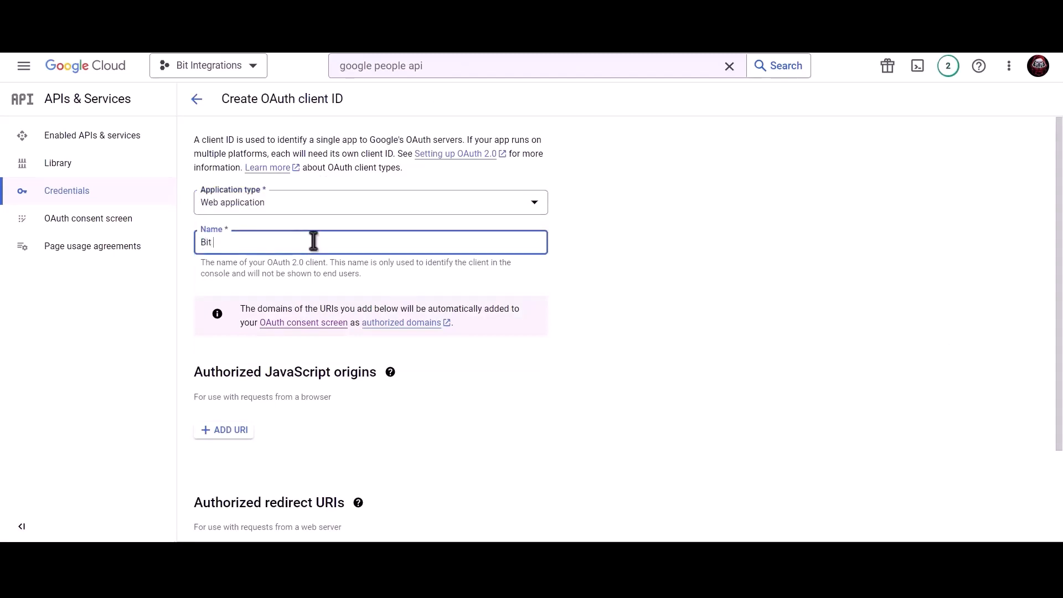
pyautogui.write(' Integrations')
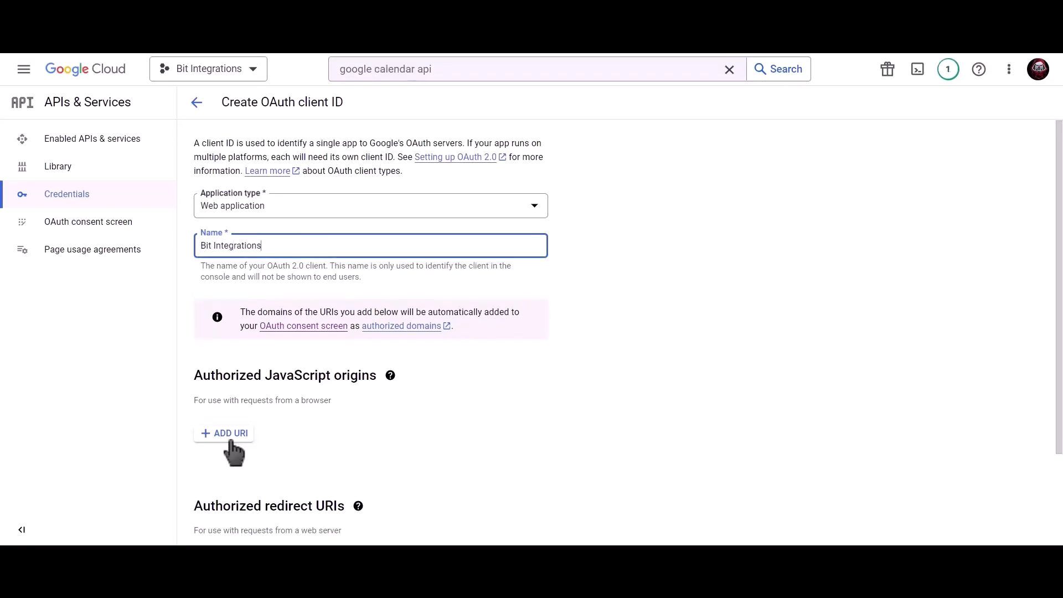
# - Copy the Homepage URL from the integration settings and add it as the client's authorized JavaScript origin
pyautogui.click(224, 430)
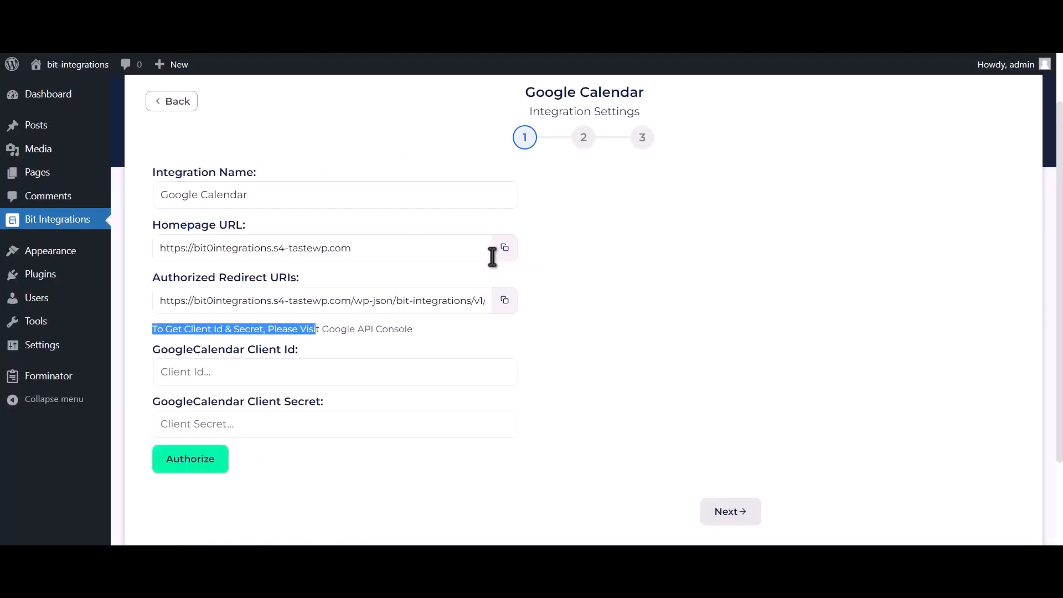
pyautogui.click(504, 247)
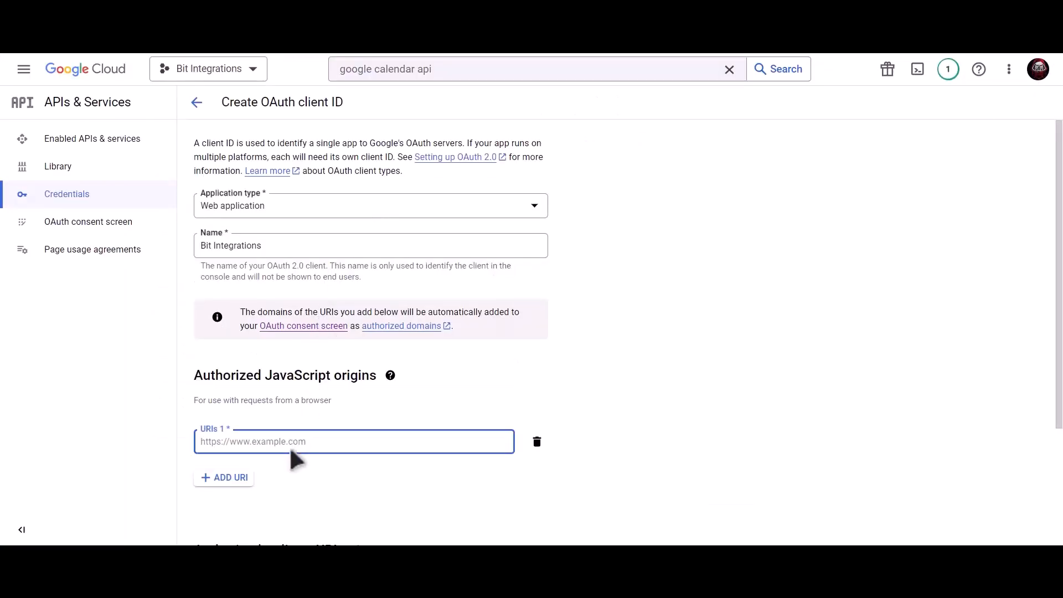
pyautogui.hotkey('ctrl', 'v')
pyautogui.scroll(-3, 323, 399)
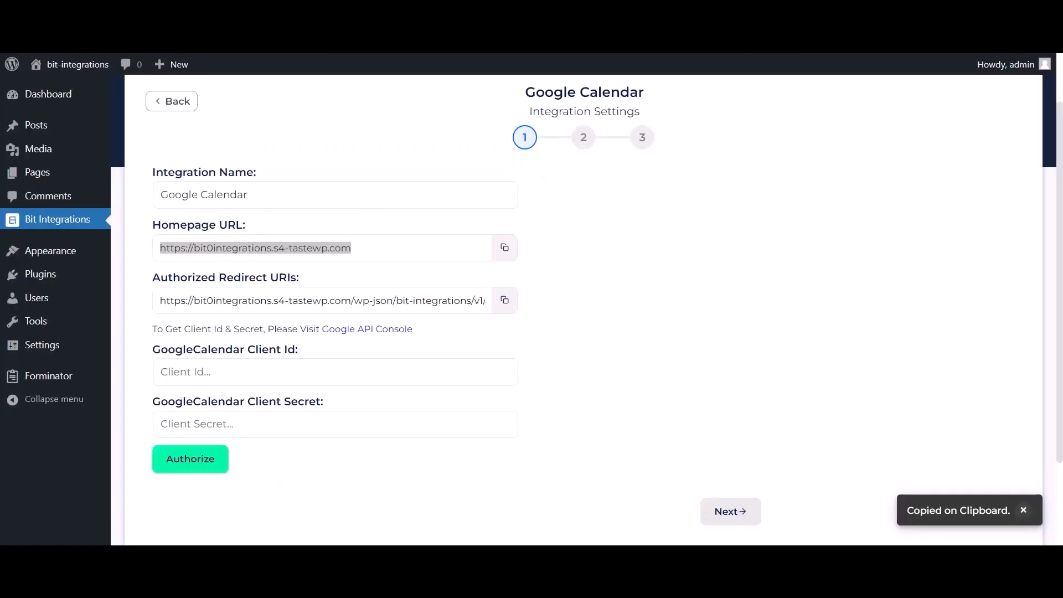
# - Copy the integration's Authorized Redirect URI into the client's authorized redirect URIs and create the OAuth client
pyautogui.click(504, 305)
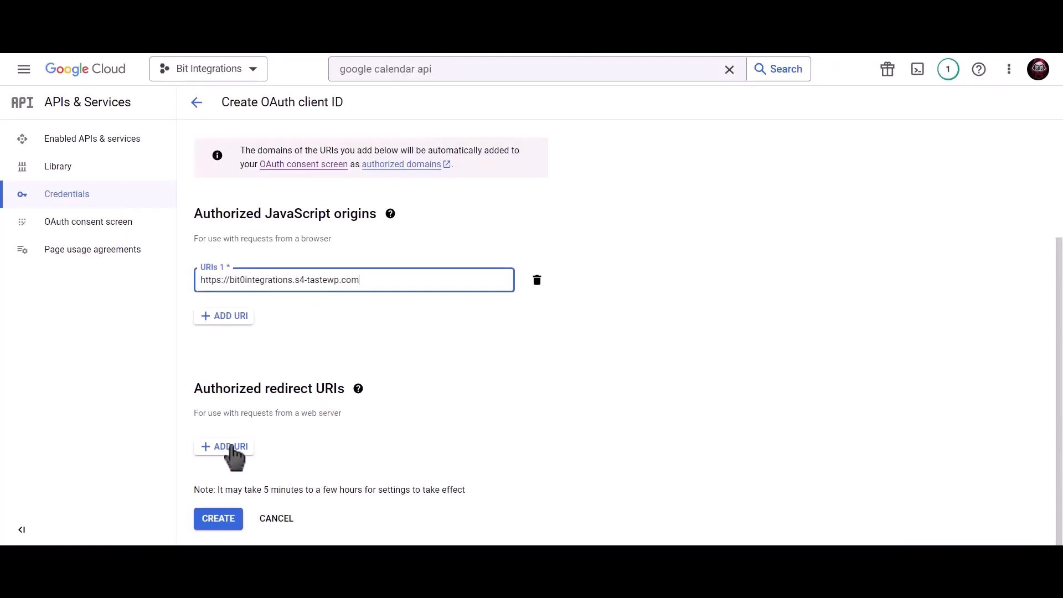
pyautogui.click(249, 451)
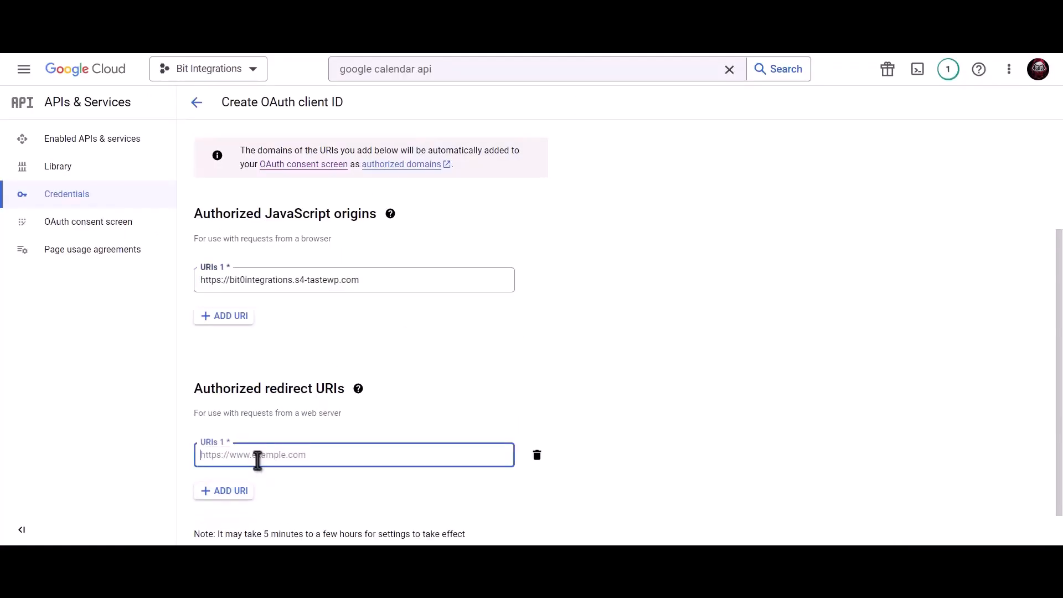
pyautogui.hotkey('ctrl', 'v')
pyautogui.scroll(-1, 339, 394)
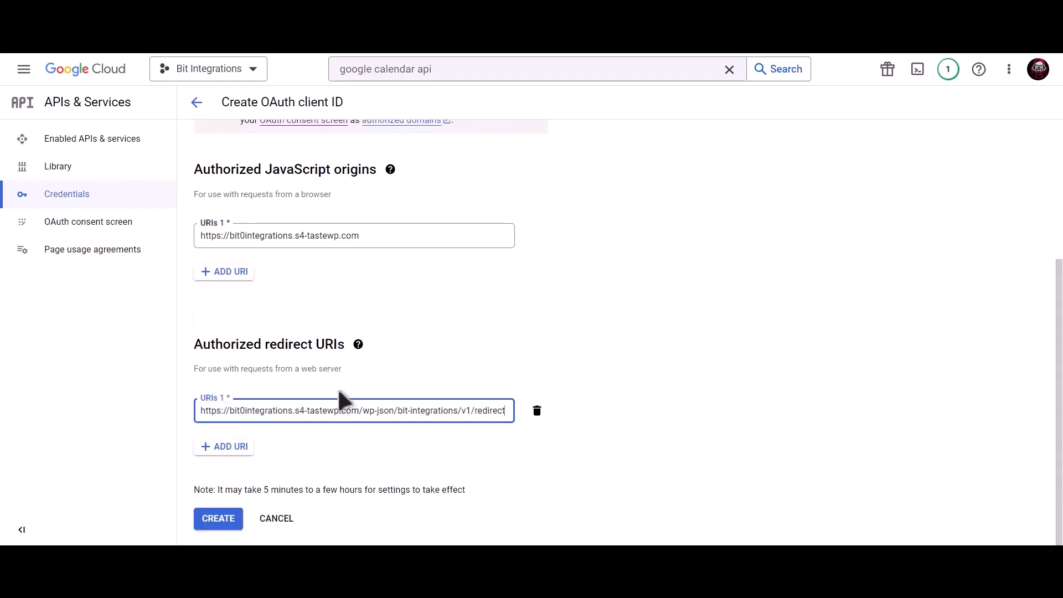
pyautogui.click(218, 523)
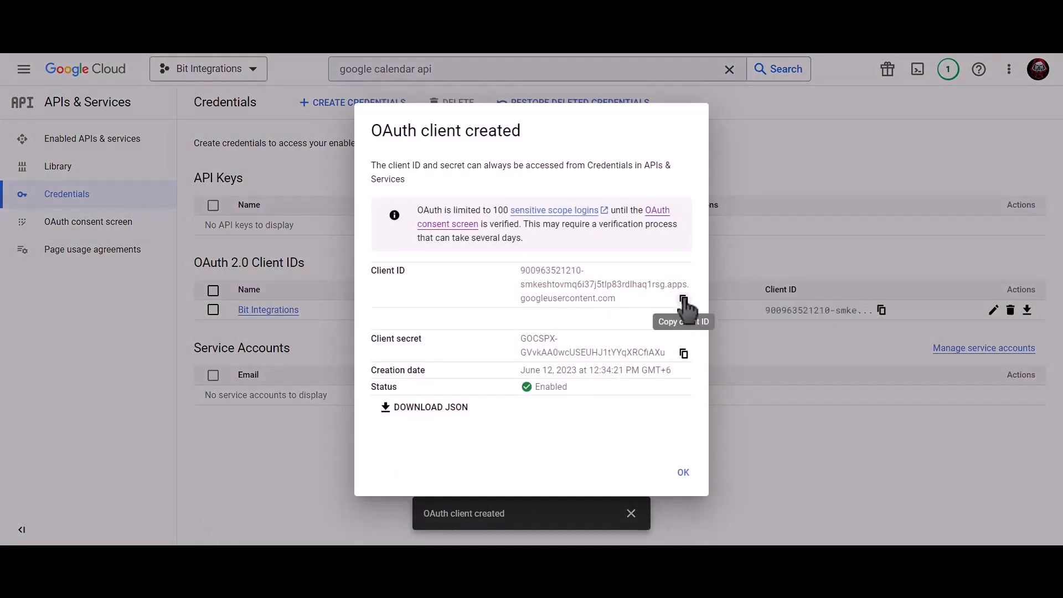
# - Copy the new OAuth client's ID and client secret into the matching Google Calendar integration fields in WordPress
pyautogui.click(683, 299)
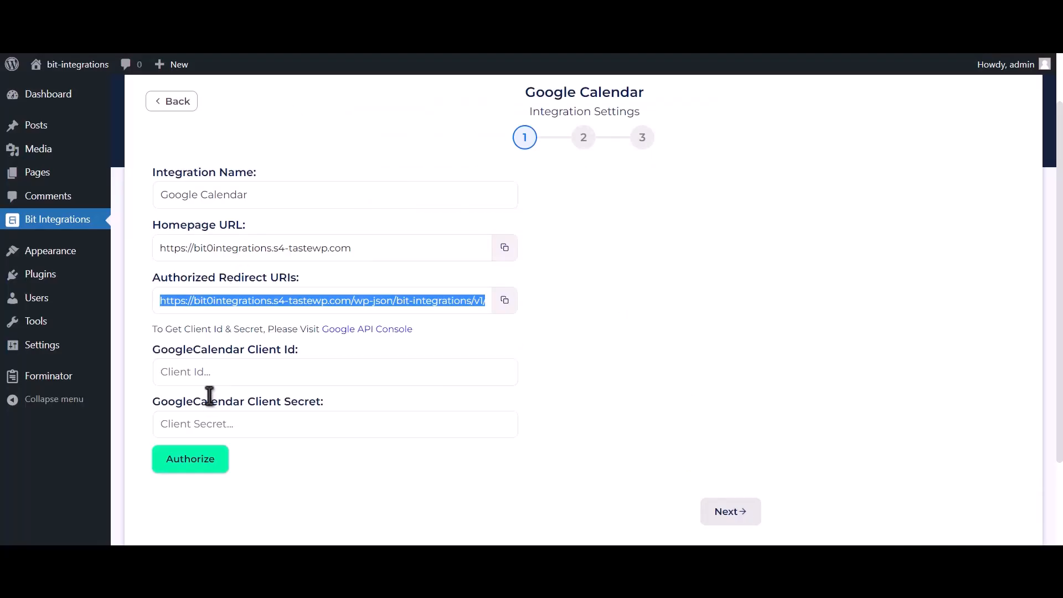
pyautogui.click(231, 371)
pyautogui.hotkey('ctrl', 'v')
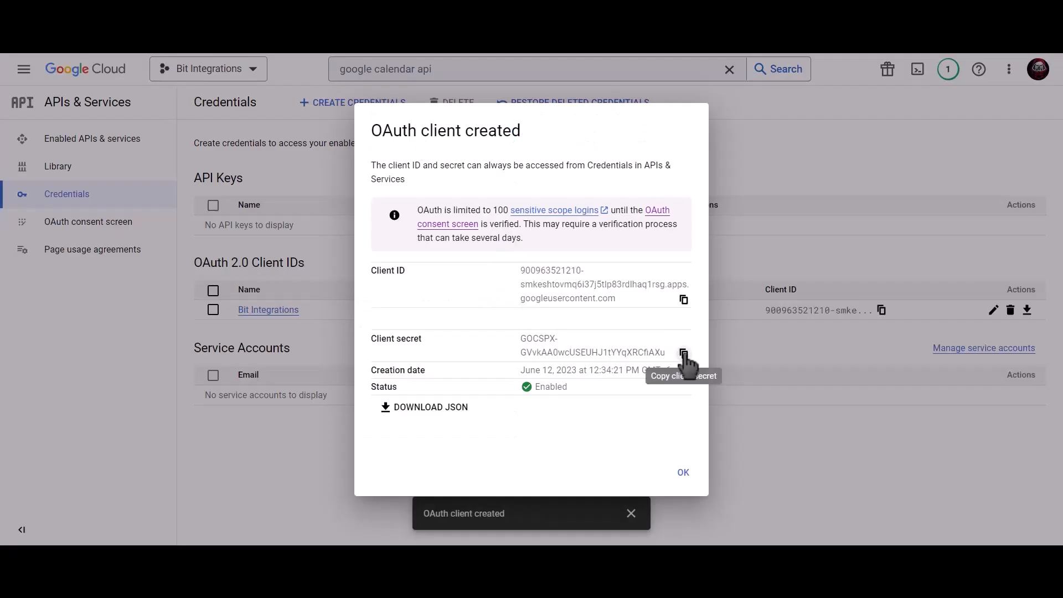
pyautogui.click(684, 355)
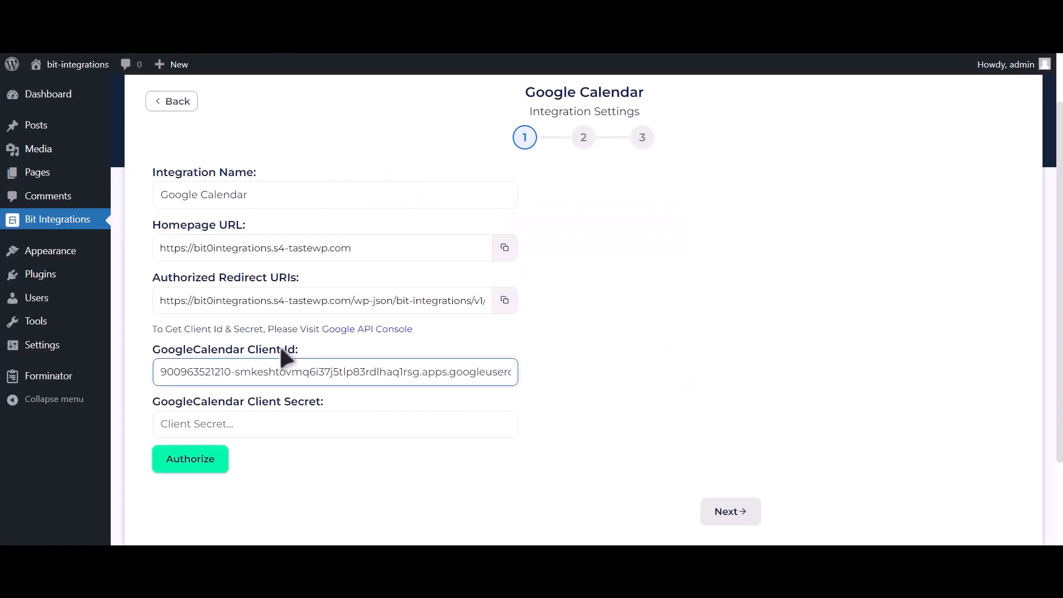
pyautogui.click(257, 420)
pyautogui.hotkey('ctrl', 'v')
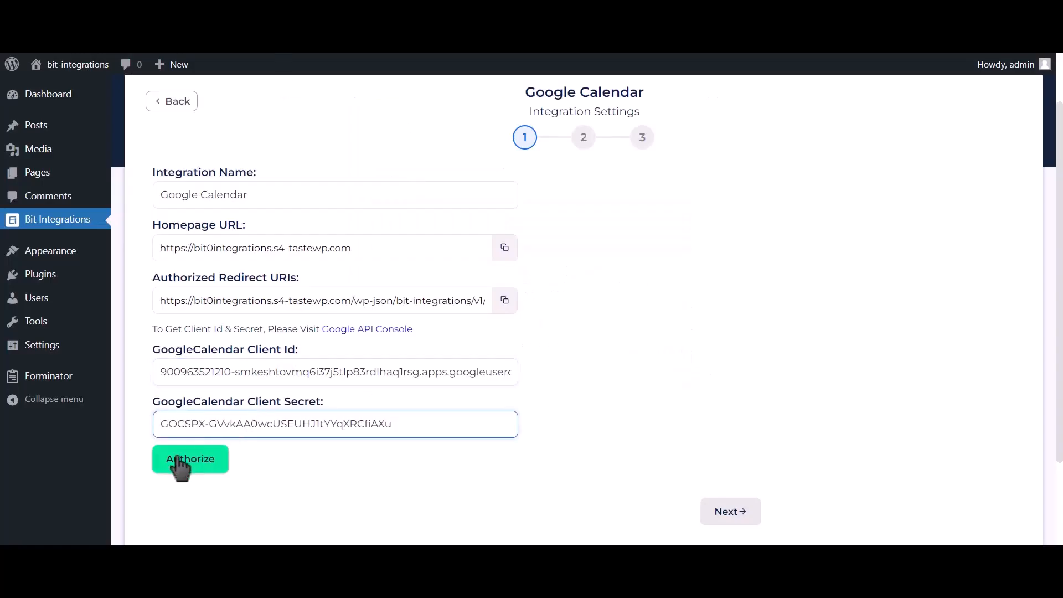
# - Authorize the integration with the Google account, proceeding past the unverified app warning and granting access to Google Calendar
pyautogui.click(205, 468)
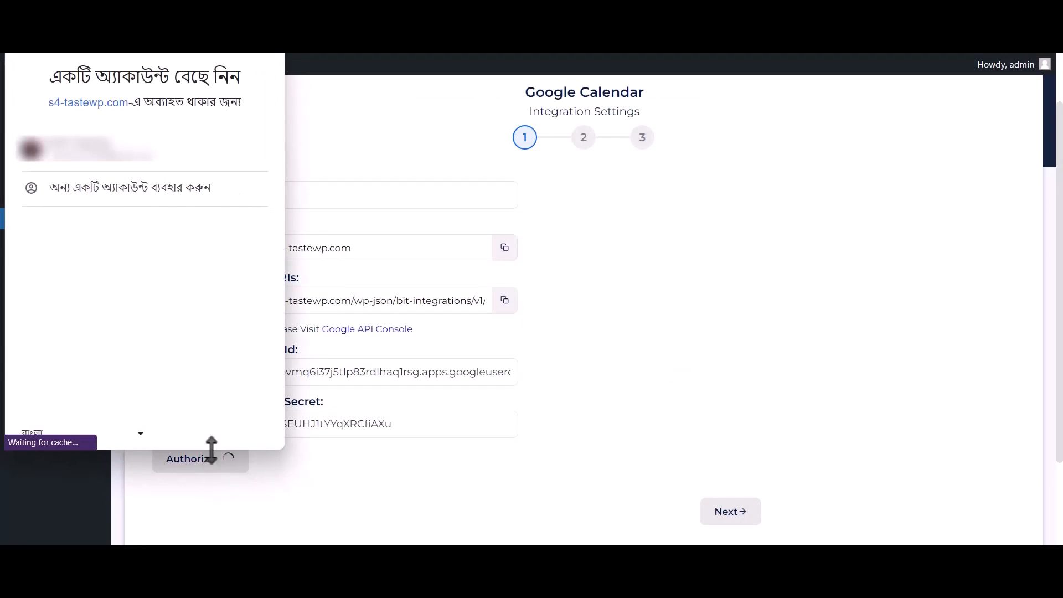
pyautogui.click(185, 160)
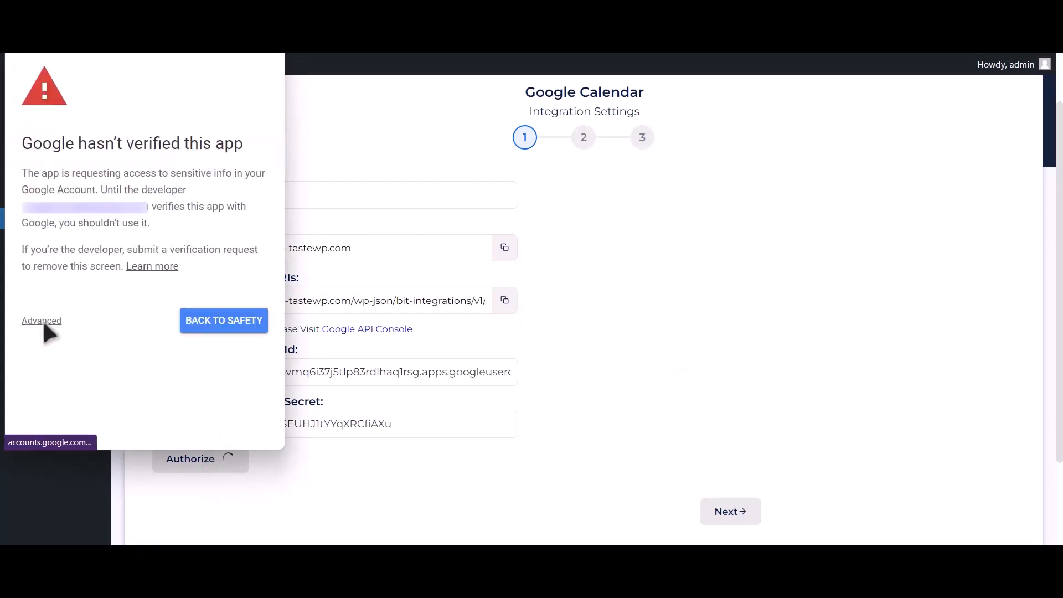
pyautogui.click(42, 321)
pyautogui.click(77, 421)
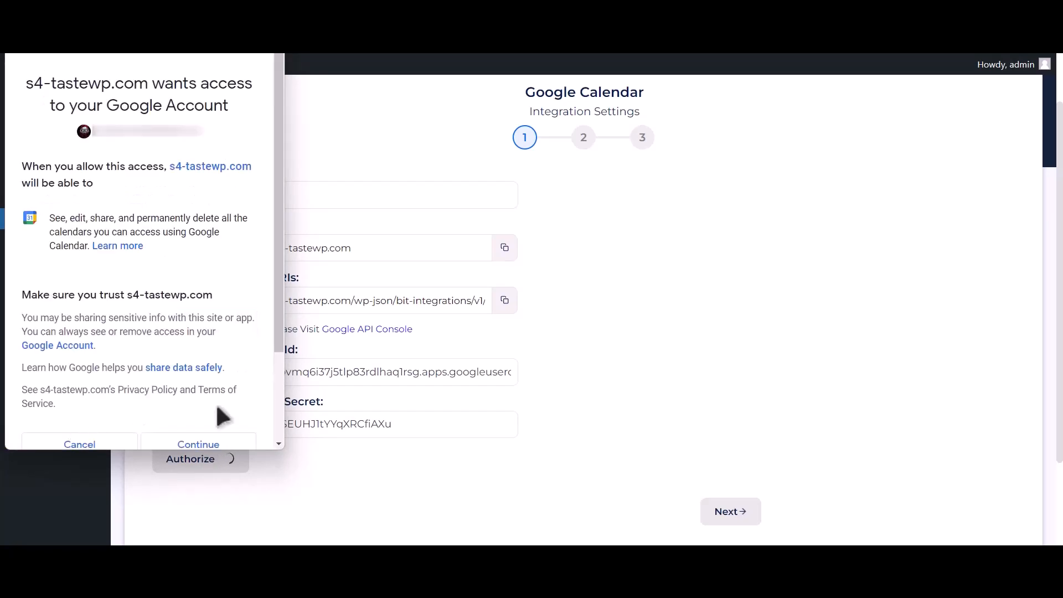
pyautogui.click(220, 446)
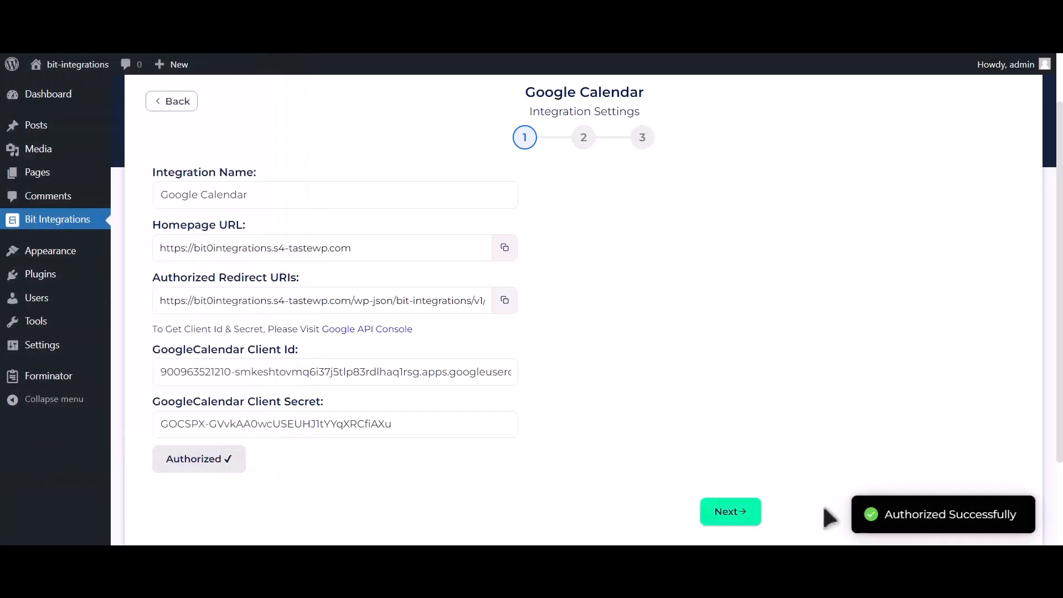
pyautogui.moveTo(887, 515); pyautogui.dragTo(1015, 515)
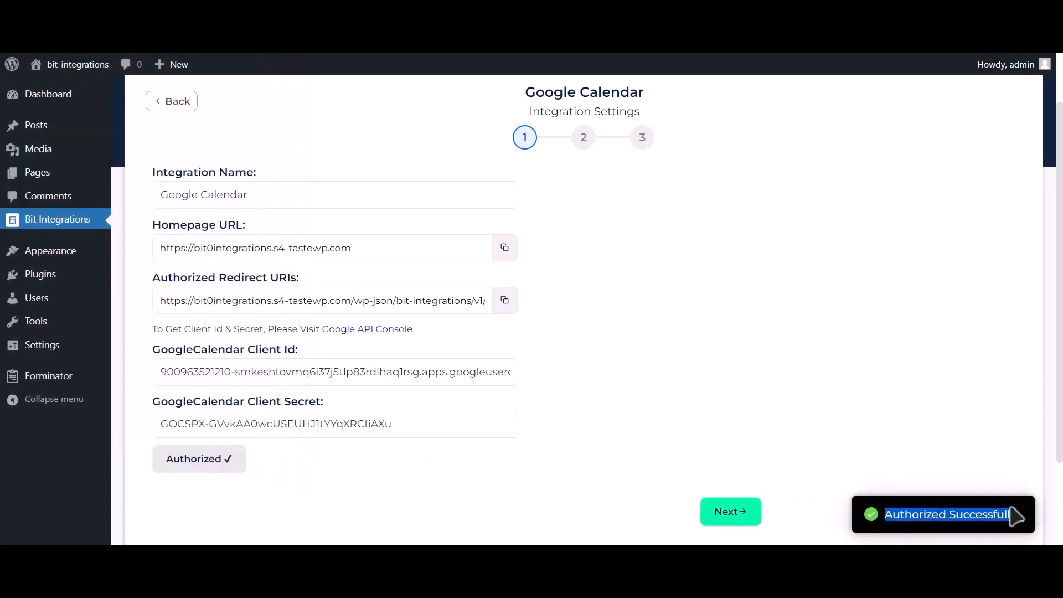
# - Advance to the second stage of the integration settings and choose the Bit Integrations (owner) calendar
pyautogui.click(737, 517)
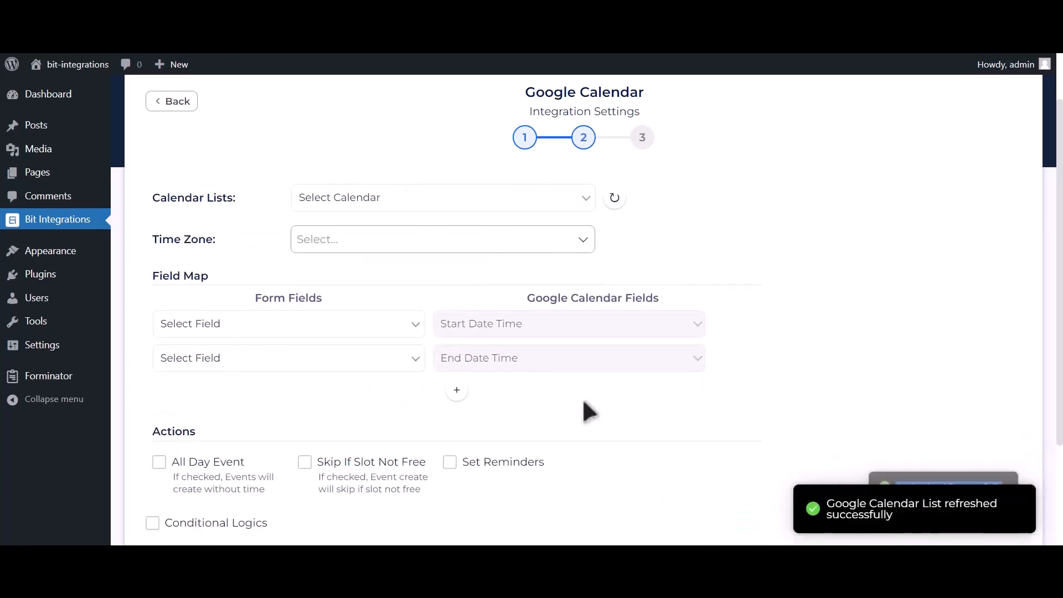
pyautogui.click(421, 201)
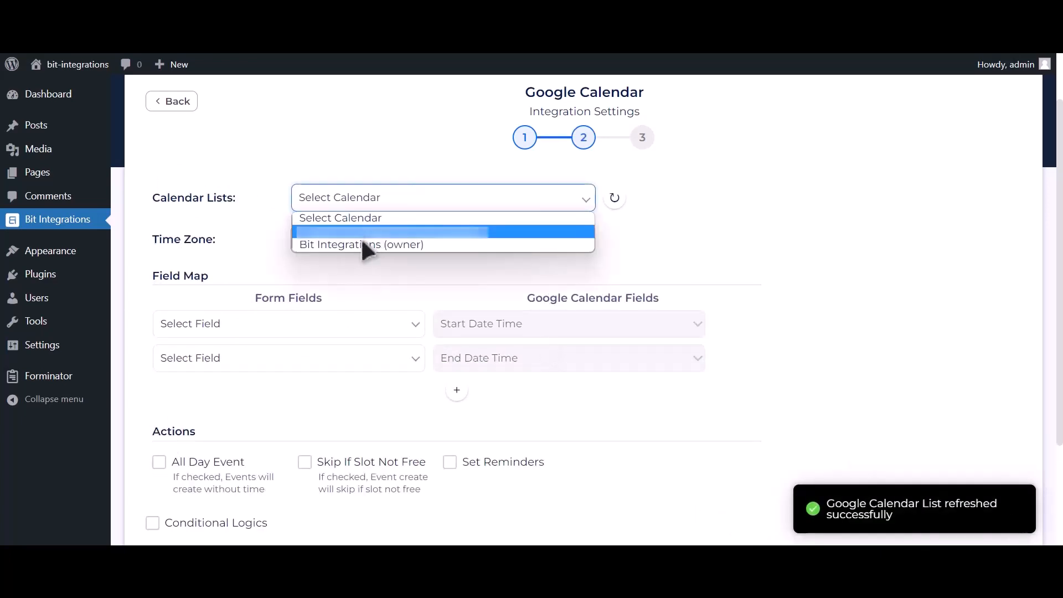
pyautogui.click(409, 246)
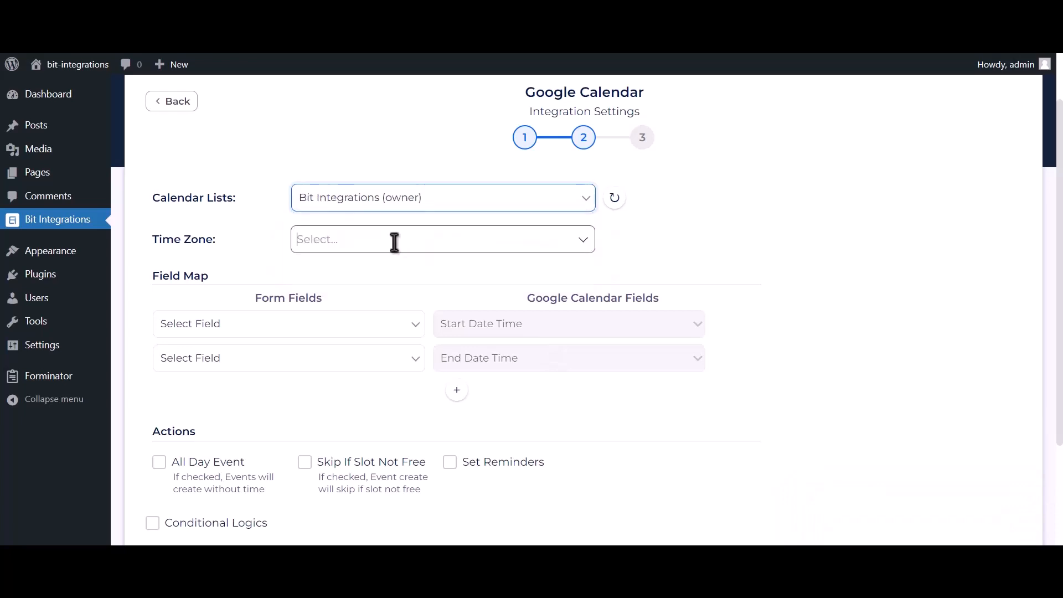
# - Set the integration's time zone to Asia/Dhaka
pyautogui.click(394, 242)
pyautogui.write('dhaka')
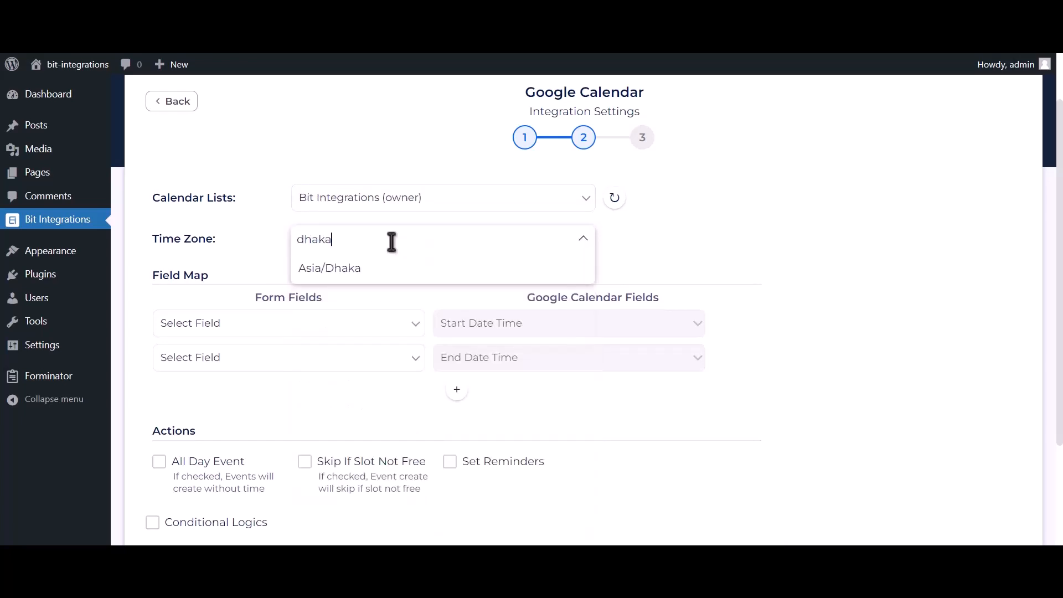
pyautogui.click(382, 271)
# - Map the form field Date-1 to both Start Date Time and End Date Time in the field map
pyautogui.scroll(-2, 404, 271)
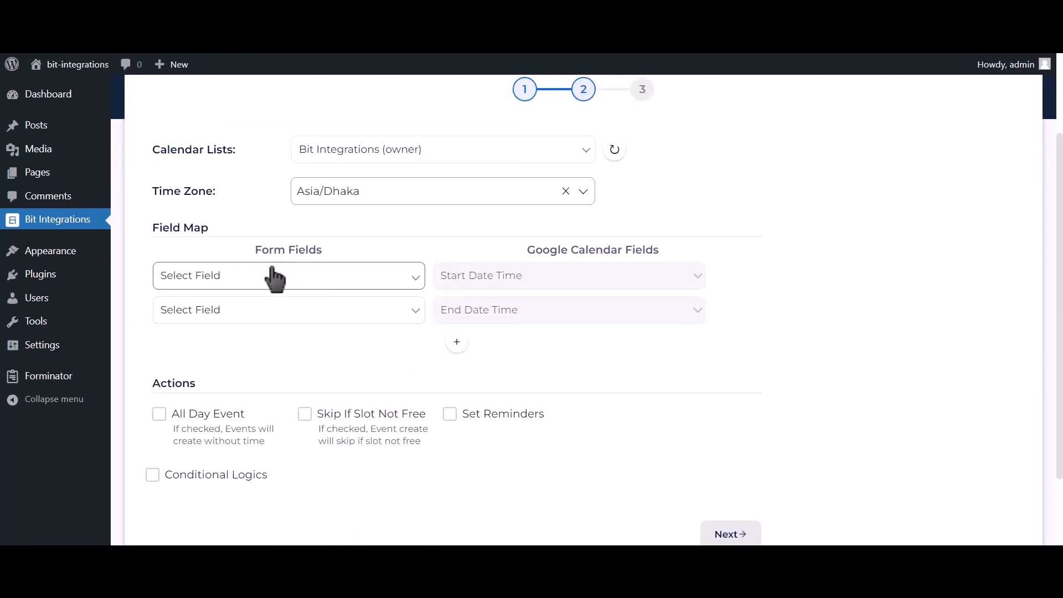
pyautogui.click(320, 276)
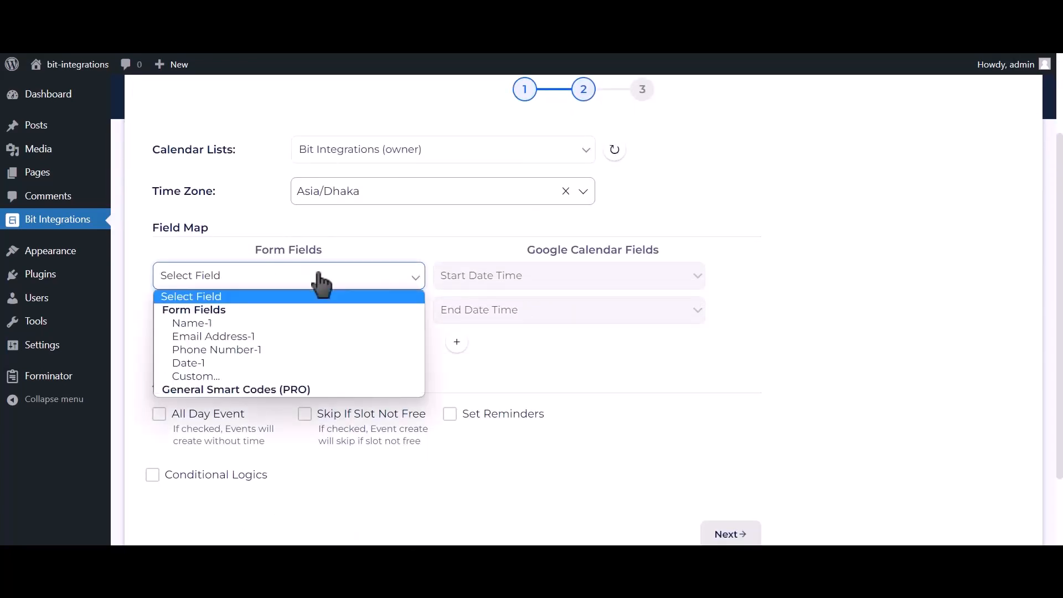
pyautogui.click(203, 357)
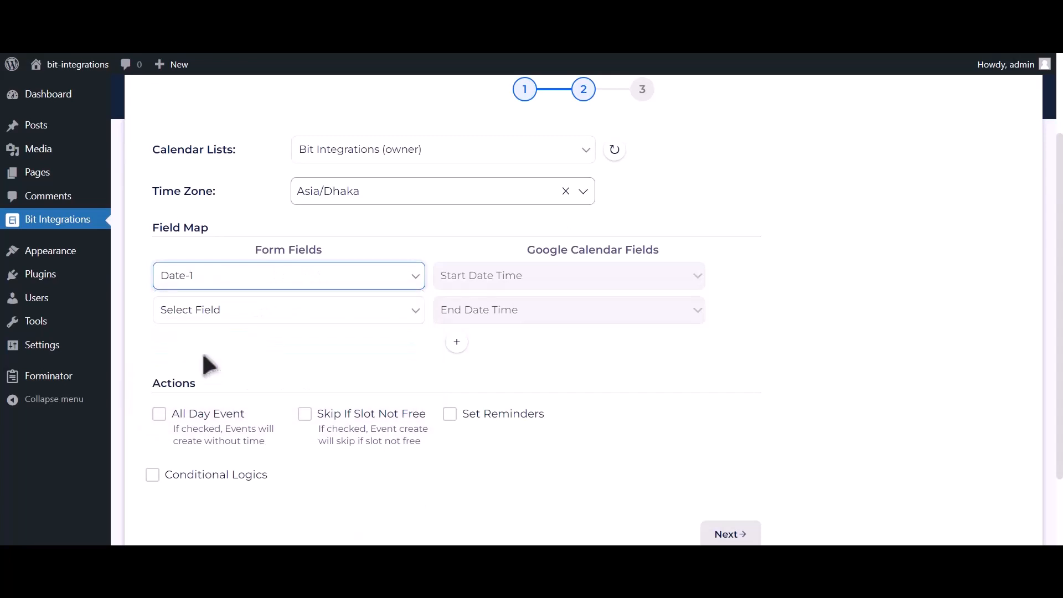
pyautogui.click(360, 319)
pyautogui.click(236, 397)
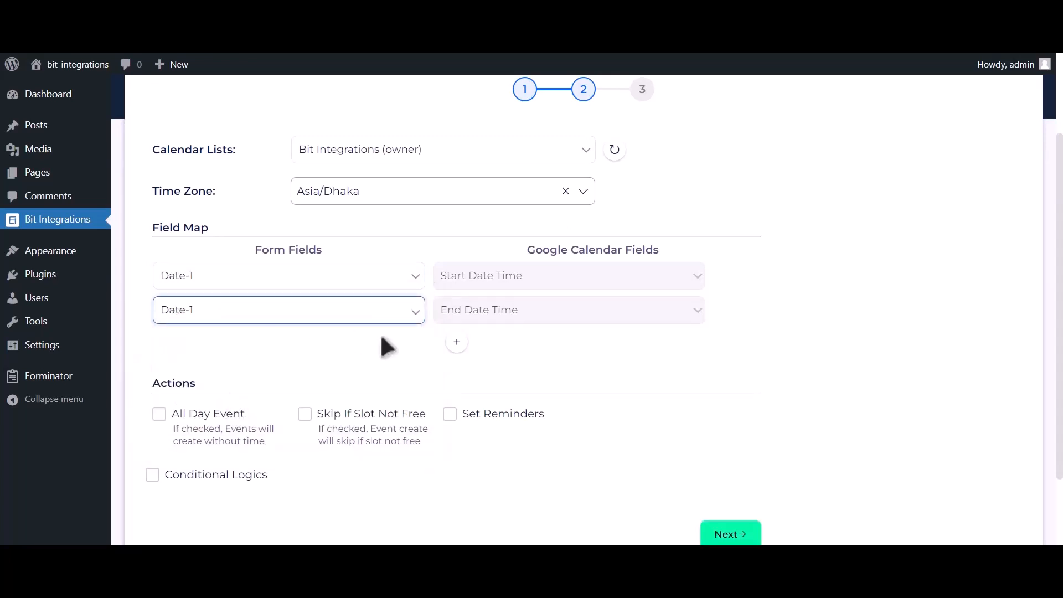
# - Add a field map row linking Email Address-1 to the calendar's Description
pyautogui.click(457, 341)
pyautogui.click(272, 349)
pyautogui.click(236, 403)
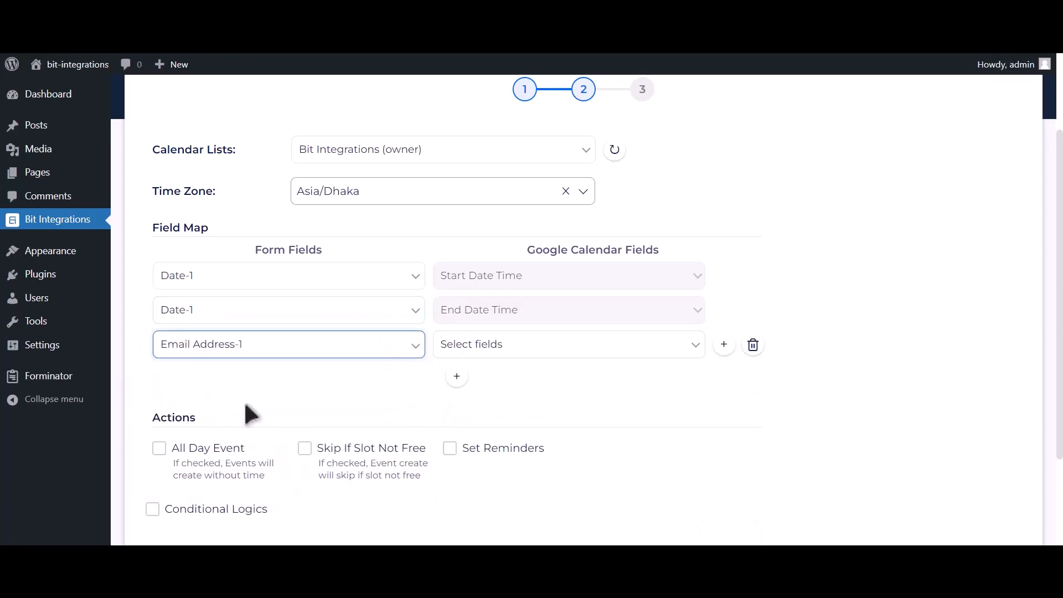
pyautogui.click(455, 354)
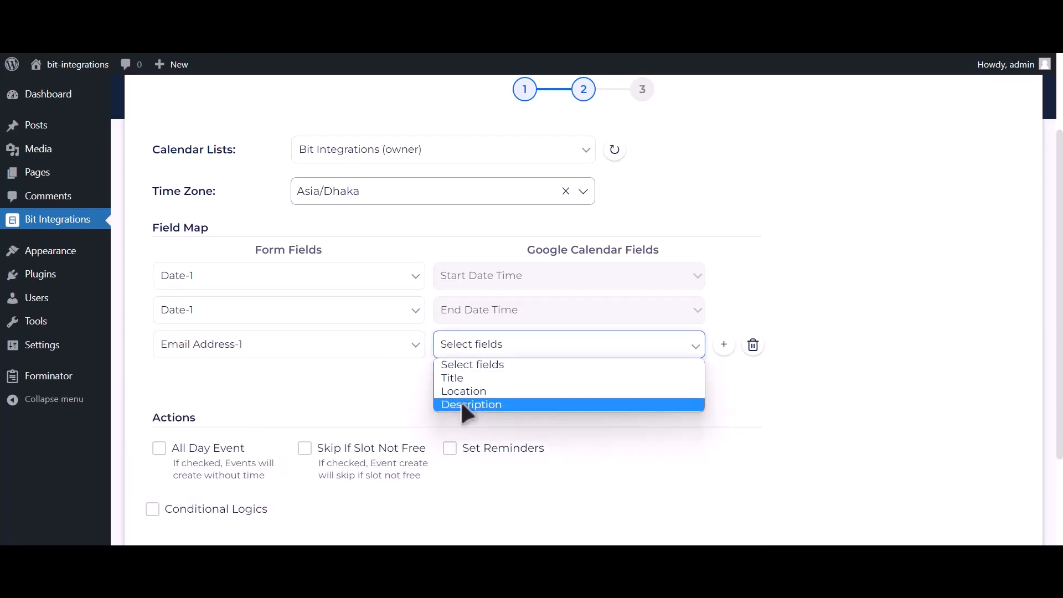
pyautogui.click(460, 402)
# - Add a field map row linking Name-1 to the calendar's Title
pyautogui.click(456, 377)
pyautogui.click(279, 382)
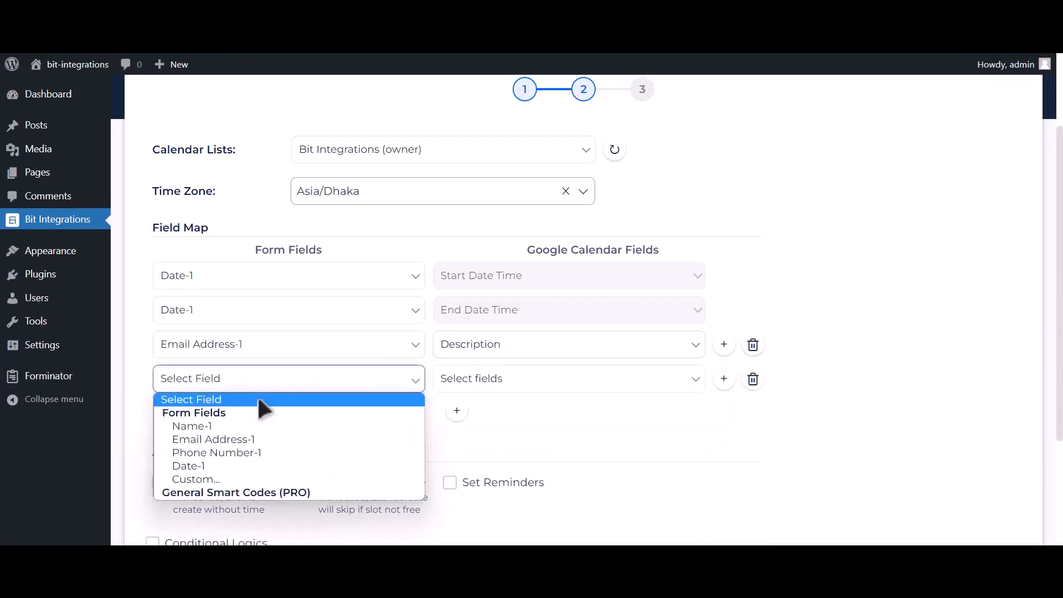
pyautogui.click(235, 427)
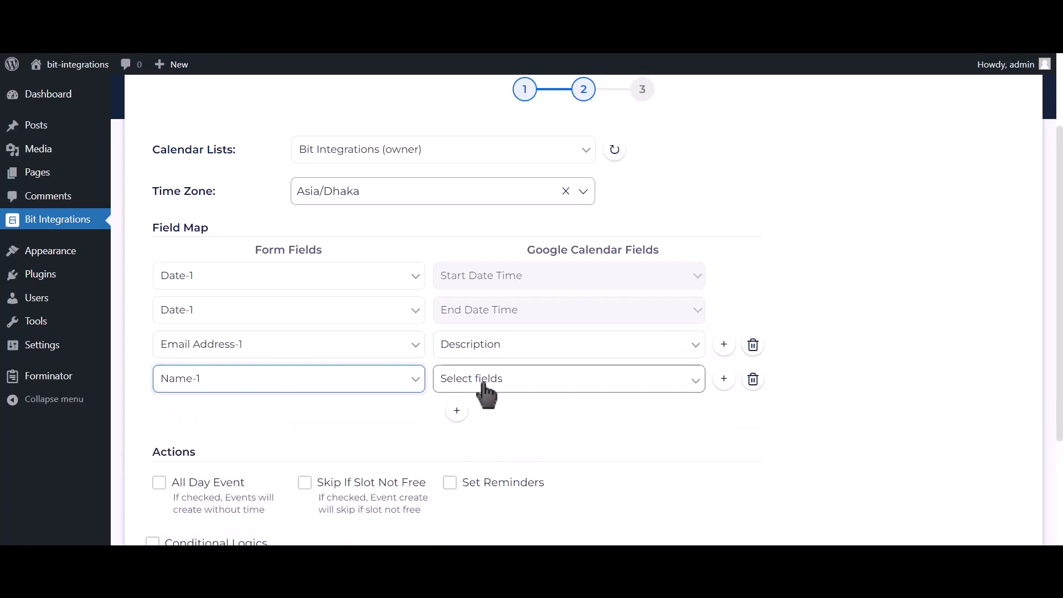
pyautogui.click(473, 383)
pyautogui.click(475, 412)
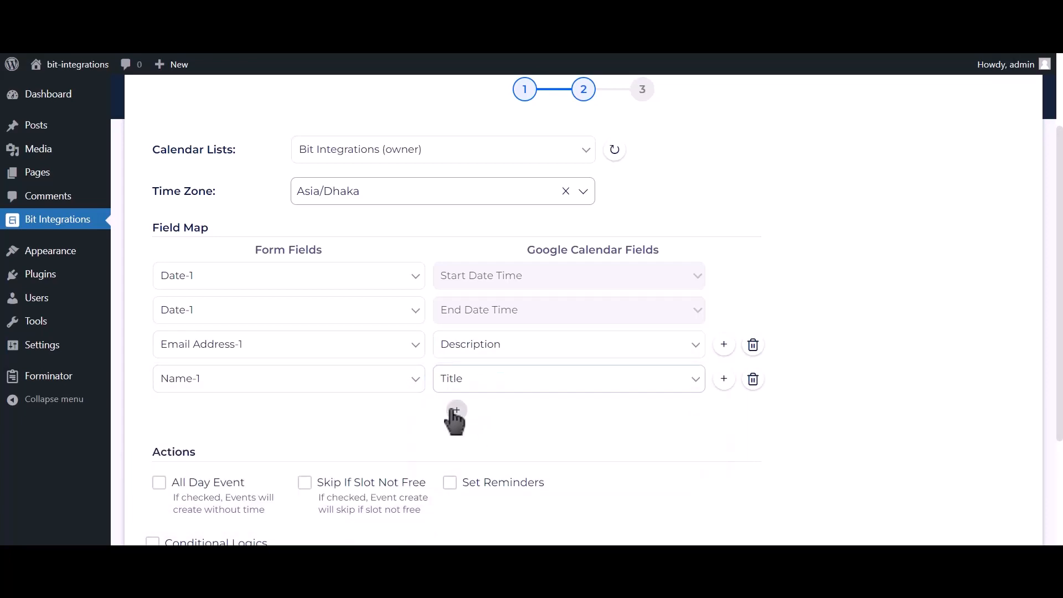
# - Add a field map row linking Phone Number-1 to the calendar's Description
pyautogui.click(458, 408)
pyautogui.click(273, 418)
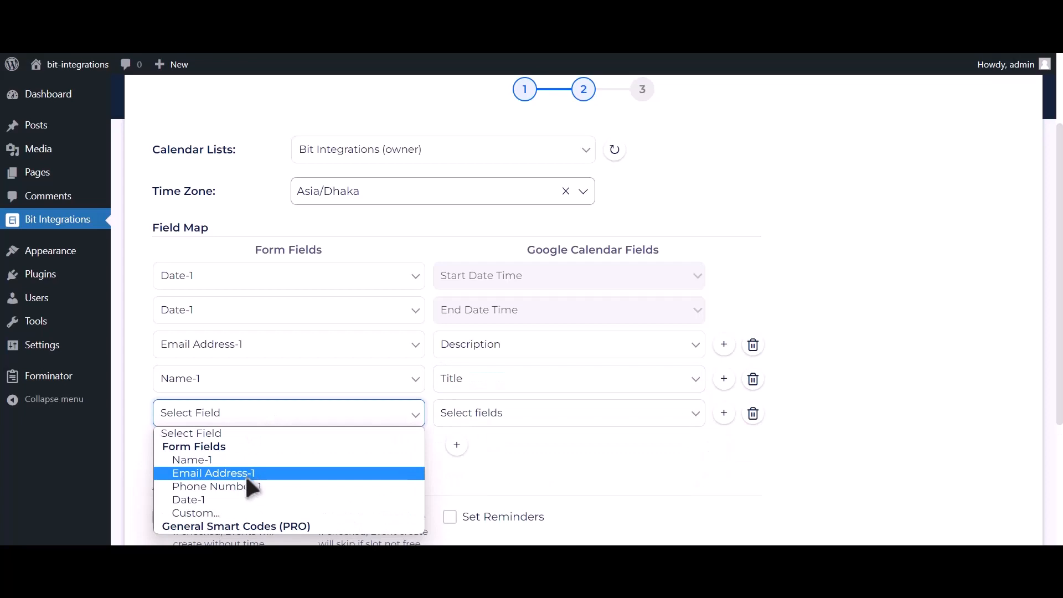
pyautogui.click(248, 485)
pyautogui.click(500, 421)
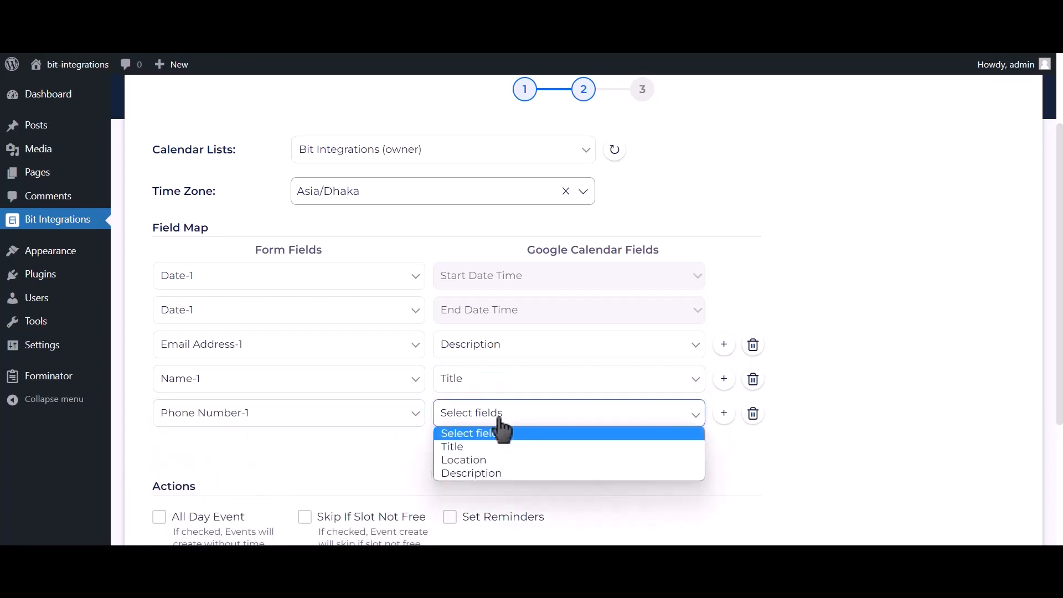
pyautogui.click(475, 473)
# - Enable the All Day Event action, proceed to the final stage, and finish and save the integration
pyautogui.scroll(-2, 351, 427)
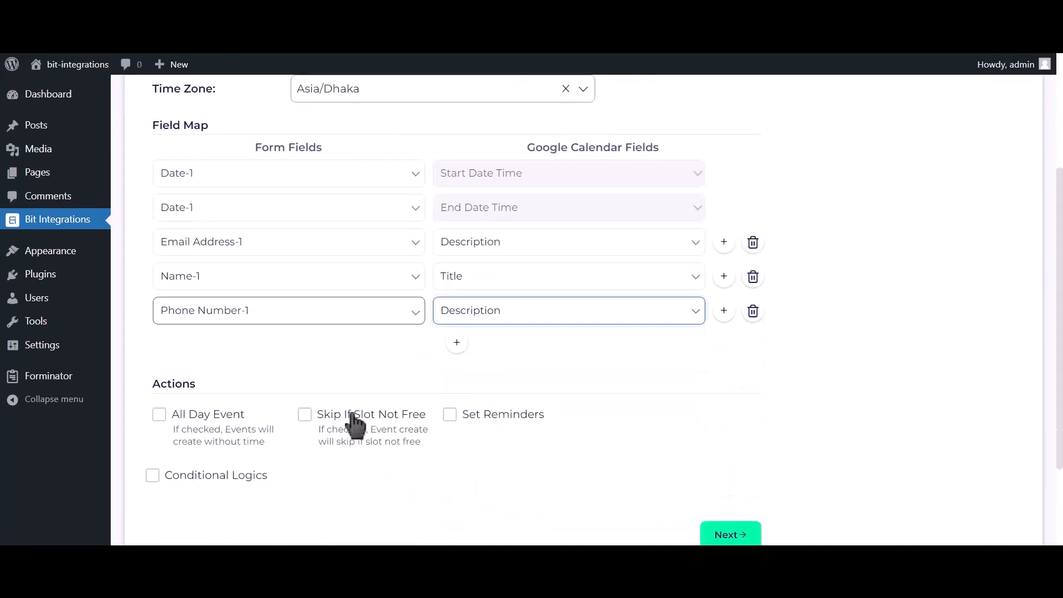
pyautogui.click(207, 408)
pyautogui.scroll(-2, 207, 410)
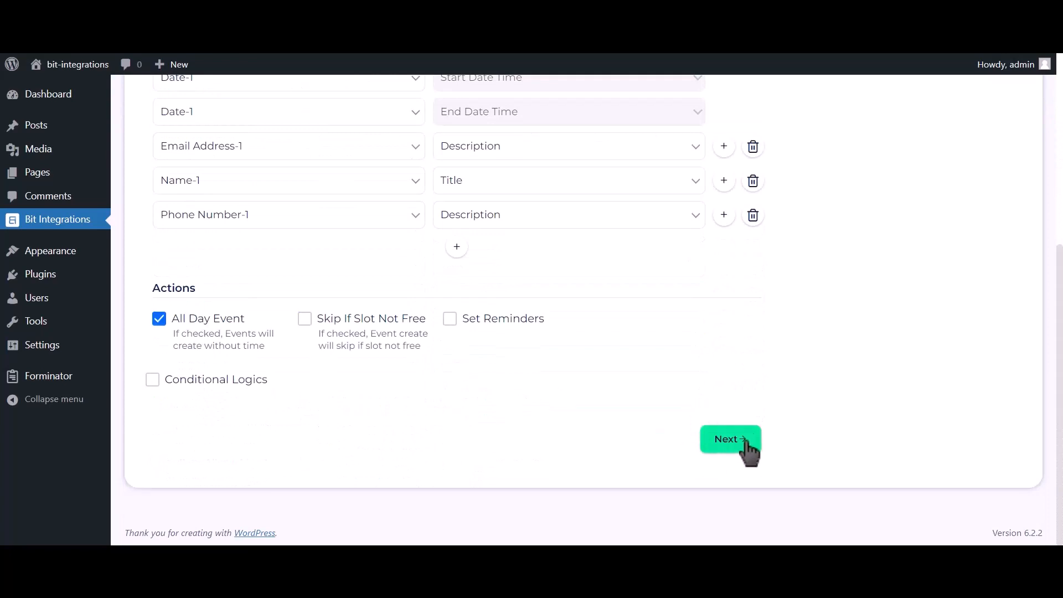
pyautogui.click(729, 447)
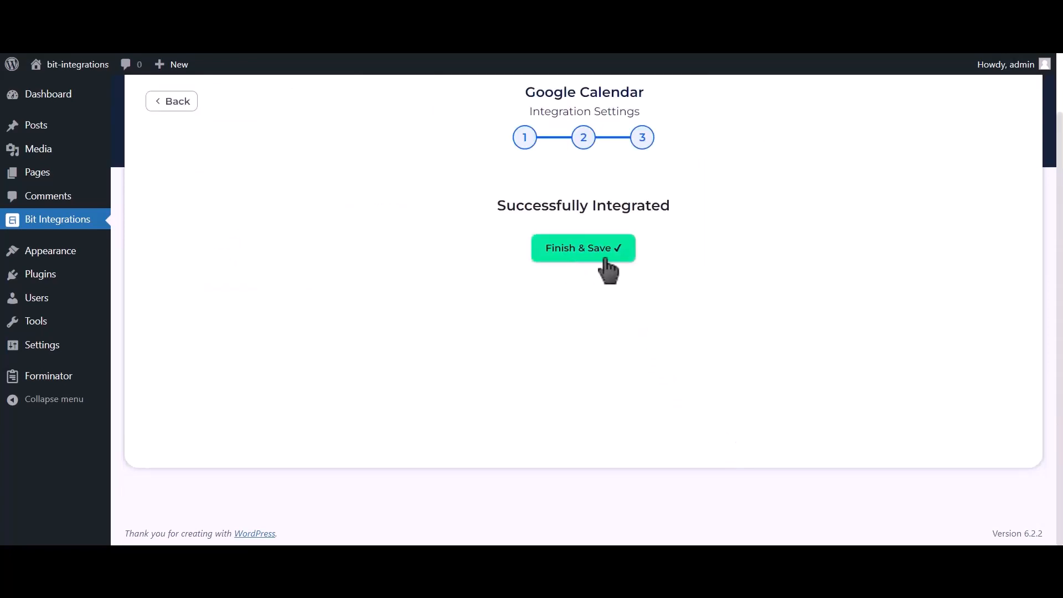
pyautogui.click(594, 258)
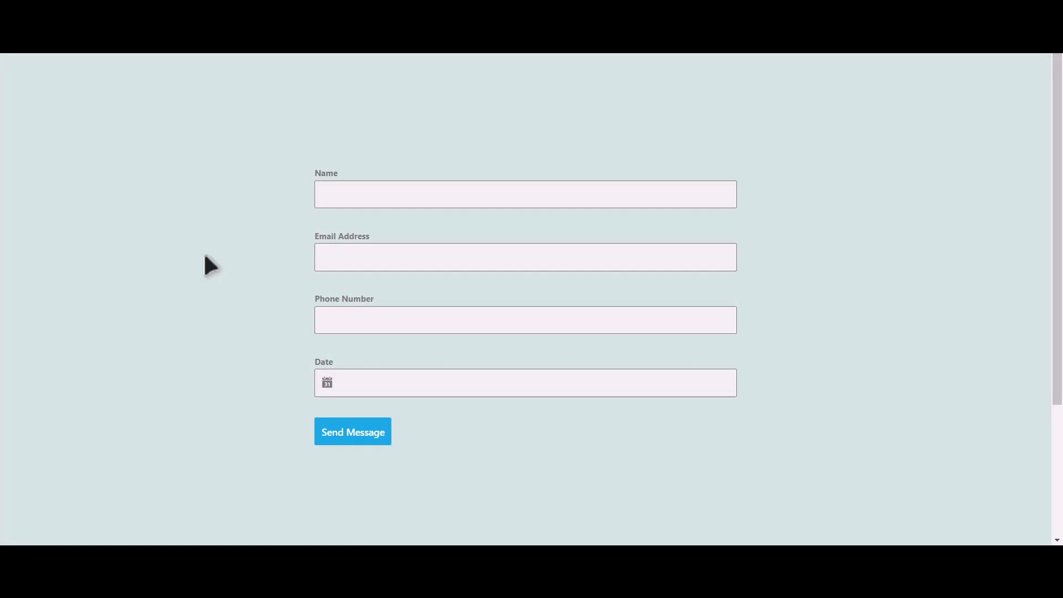
# - Fill in the contact form with the name Bit Integrations, an email address, a phone number and the date 06/13/2023, and send it
pyautogui.click(412, 203)
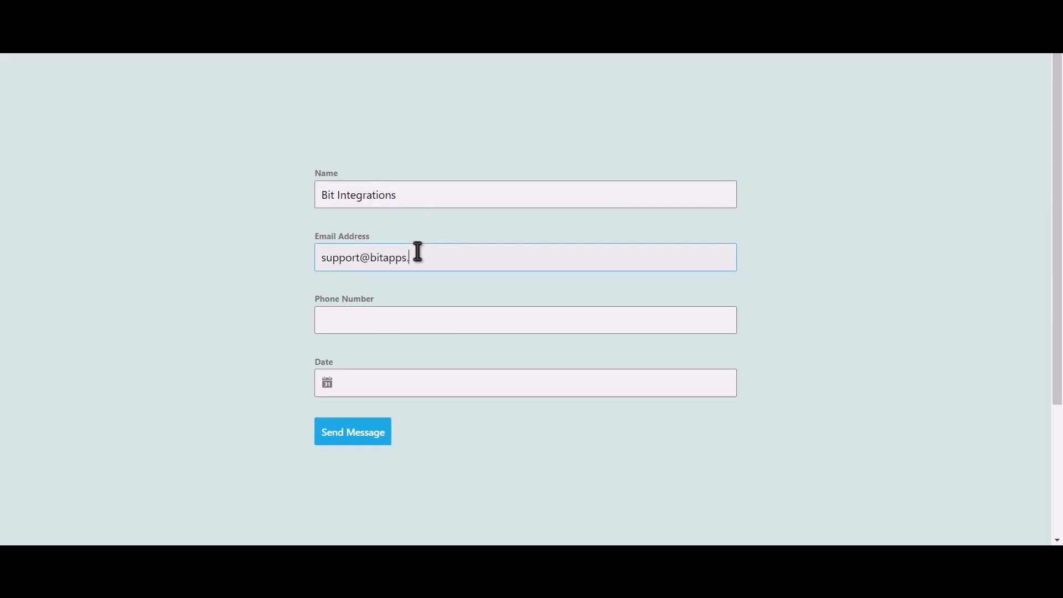
pyautogui.click(403, 321)
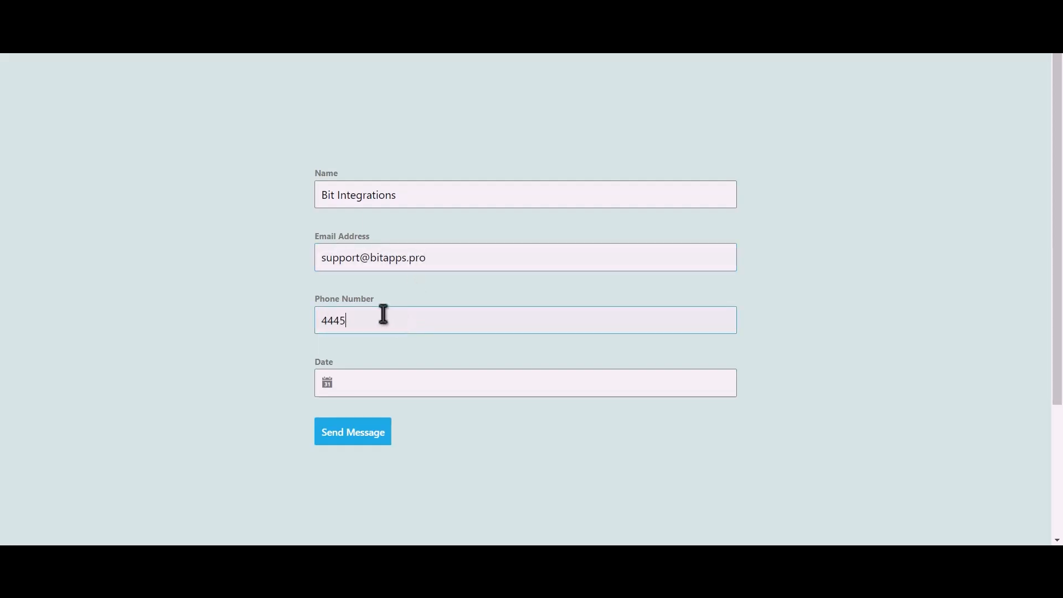
pyautogui.click(376, 383)
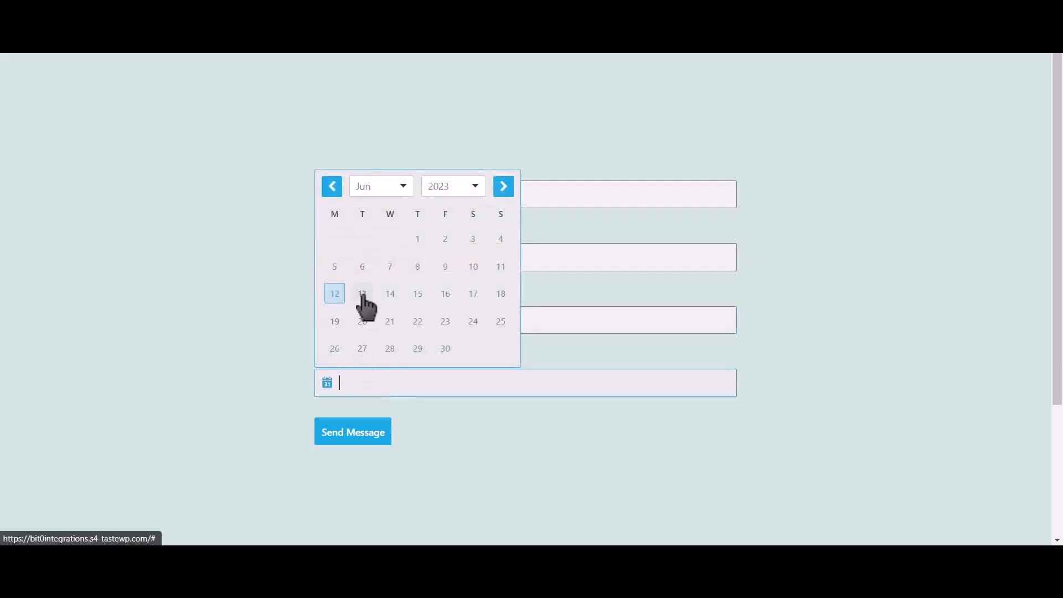
pyautogui.click(362, 293)
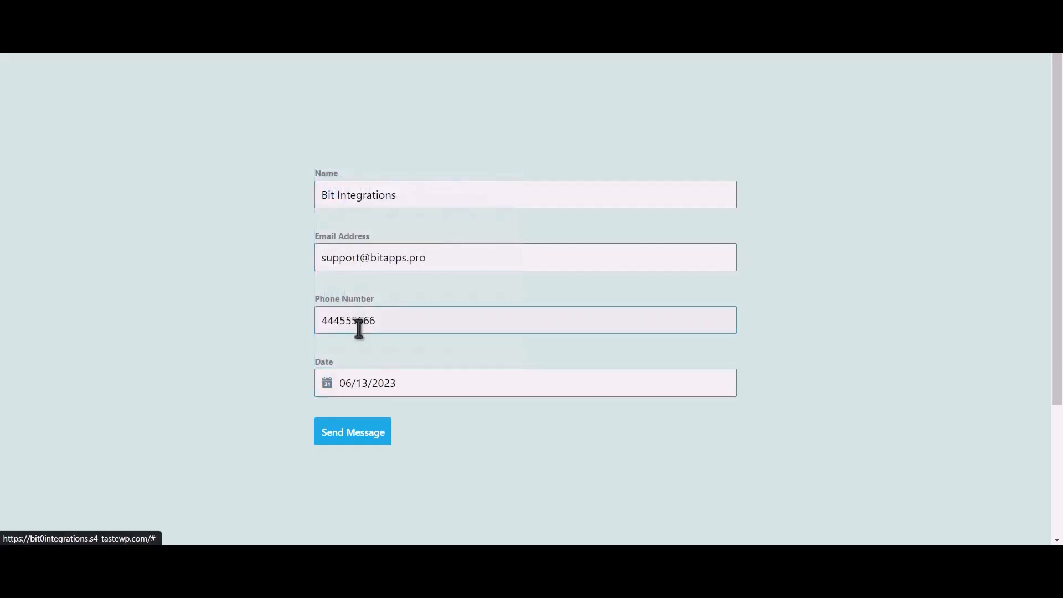
pyautogui.click(371, 439)
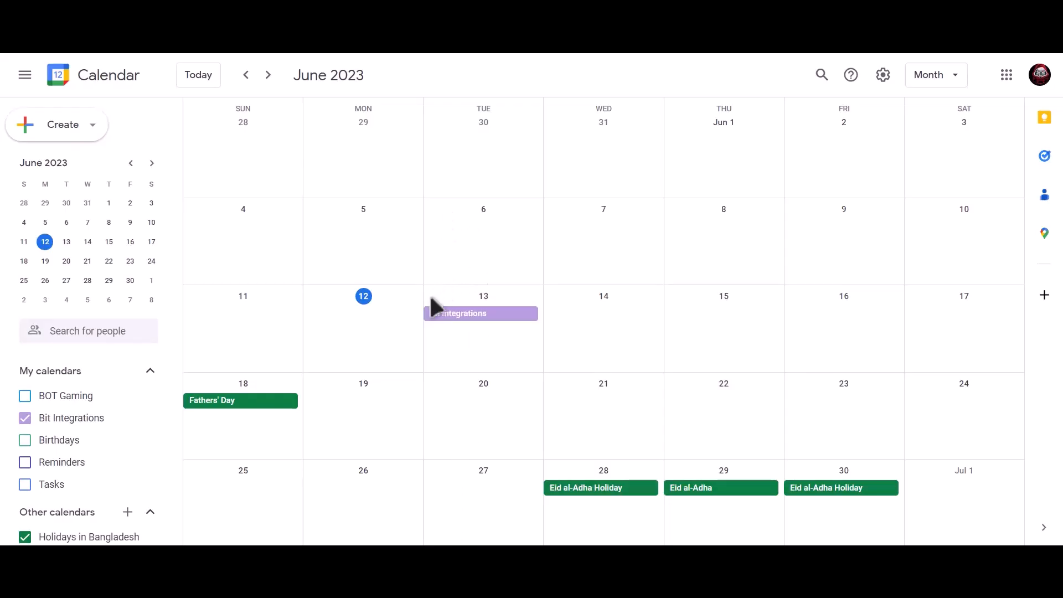
# - Switch to Google Calendar and open the details of the Bit Integrations event on June 13, 2023
pyautogui.click(523, 332)
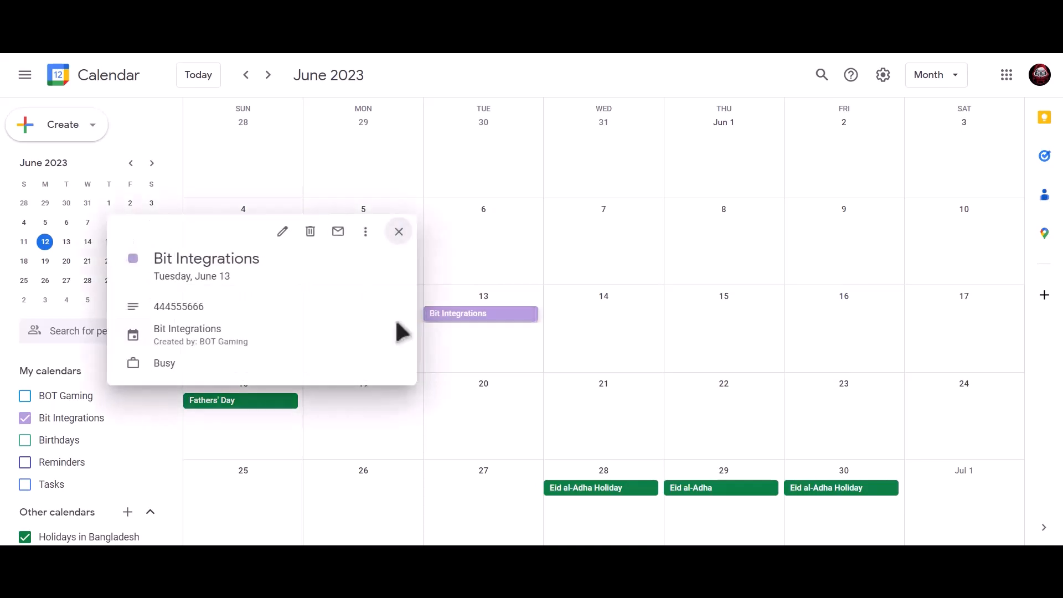